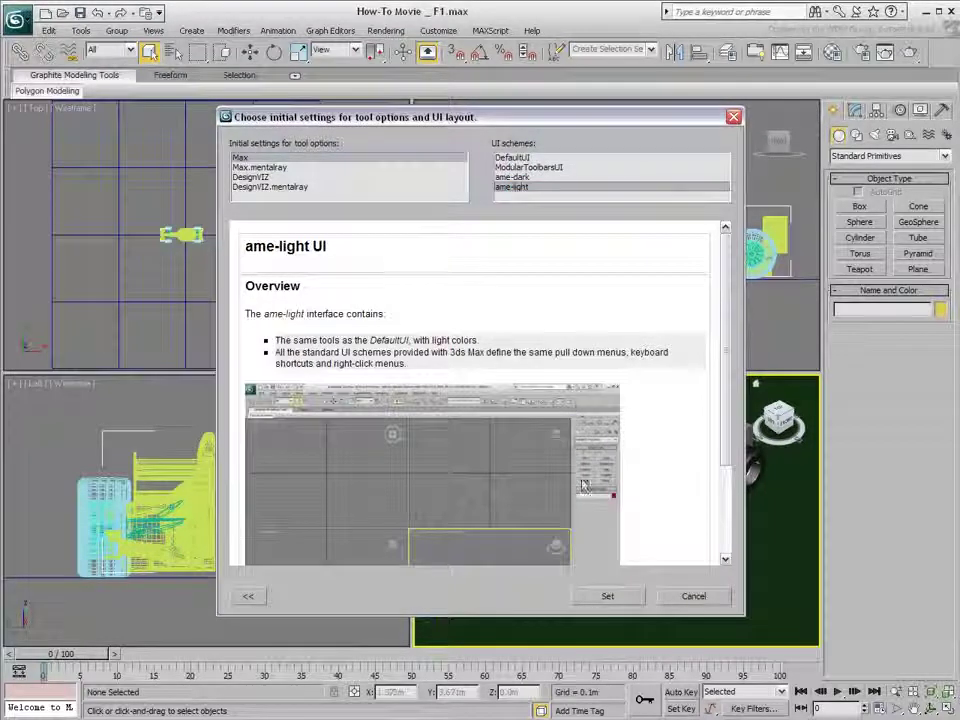
Apply the Max initial tool settings together with the ame-light UI scheme.
left_click(605, 597)
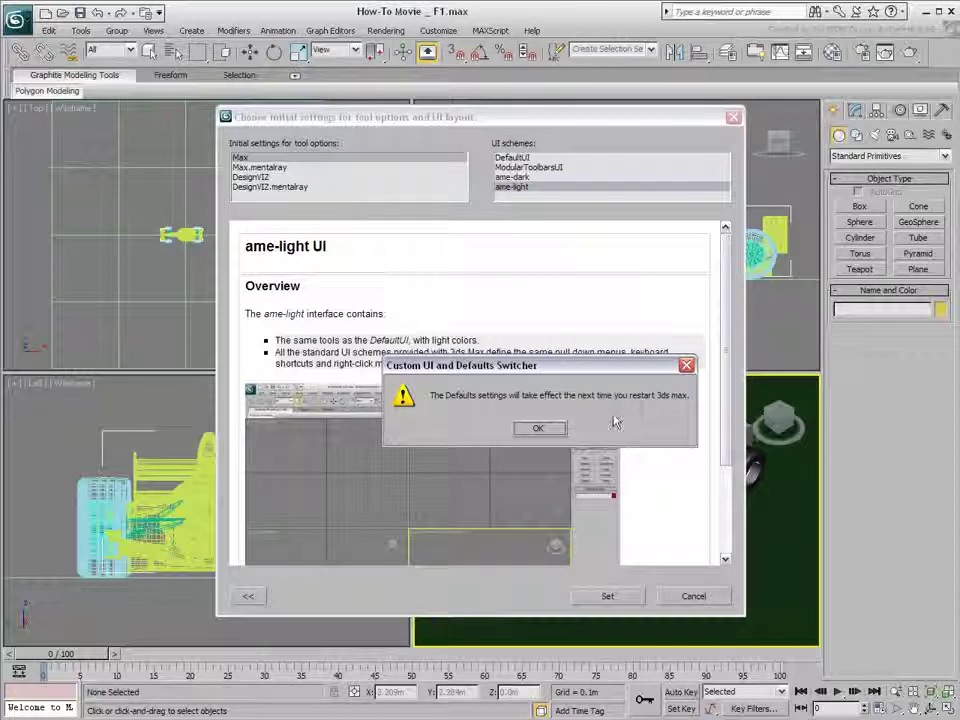
left_click(538, 427)
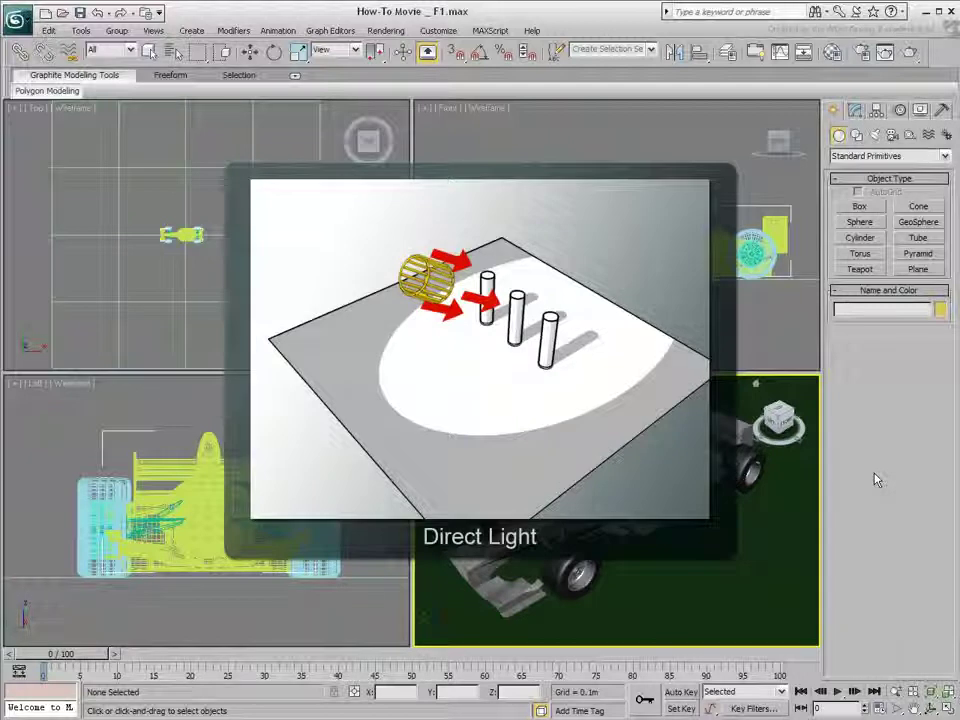
Create a standard Target Direct light in the Front view, high ahead of the car and aimed at it, about 10.7 m from its target.
left_click(875, 134)
left_click(866, 157)
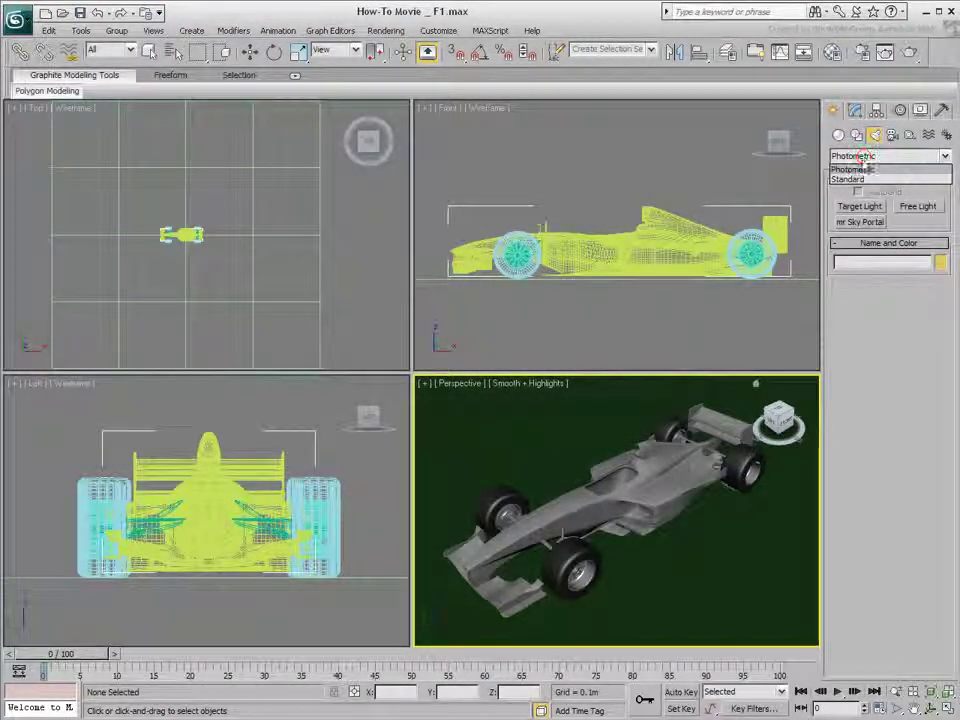
left_click(845, 180)
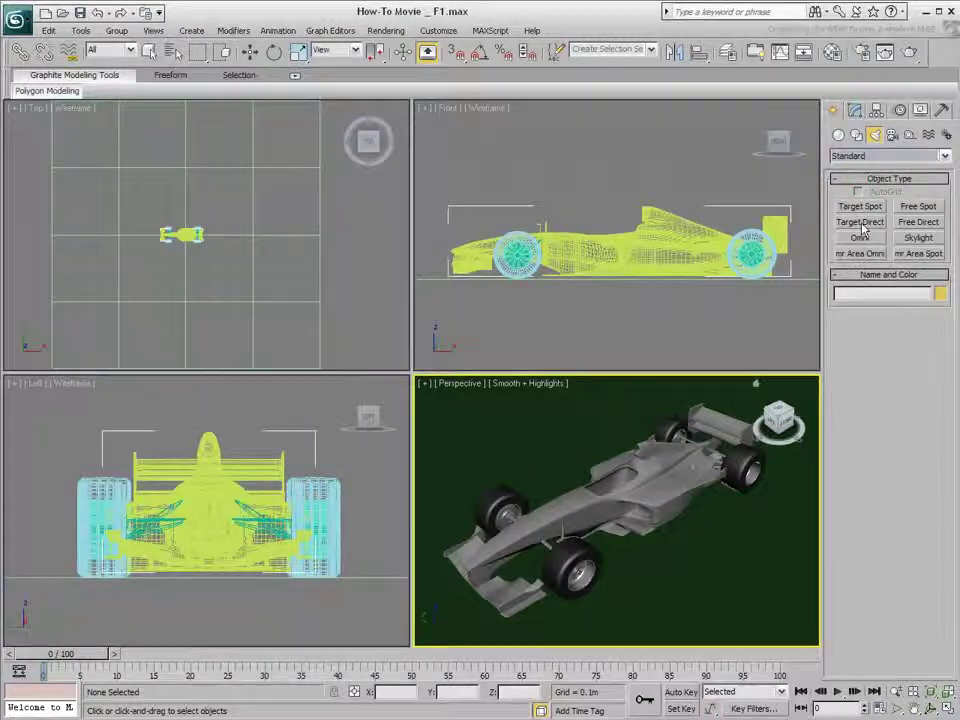
left_click(860, 222)
scroll(643, 240, "down", 5)
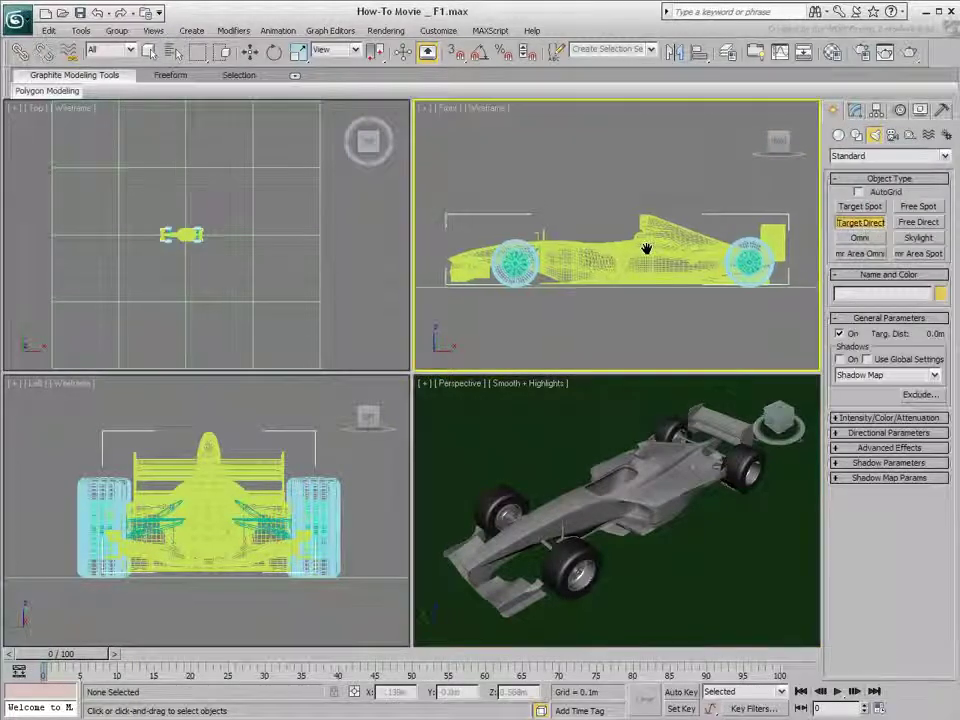
scroll(645, 192, "down", 2)
middle_click_drag(643, 203, 646, 265)
left_click_drag(600, 316, 493, 177)
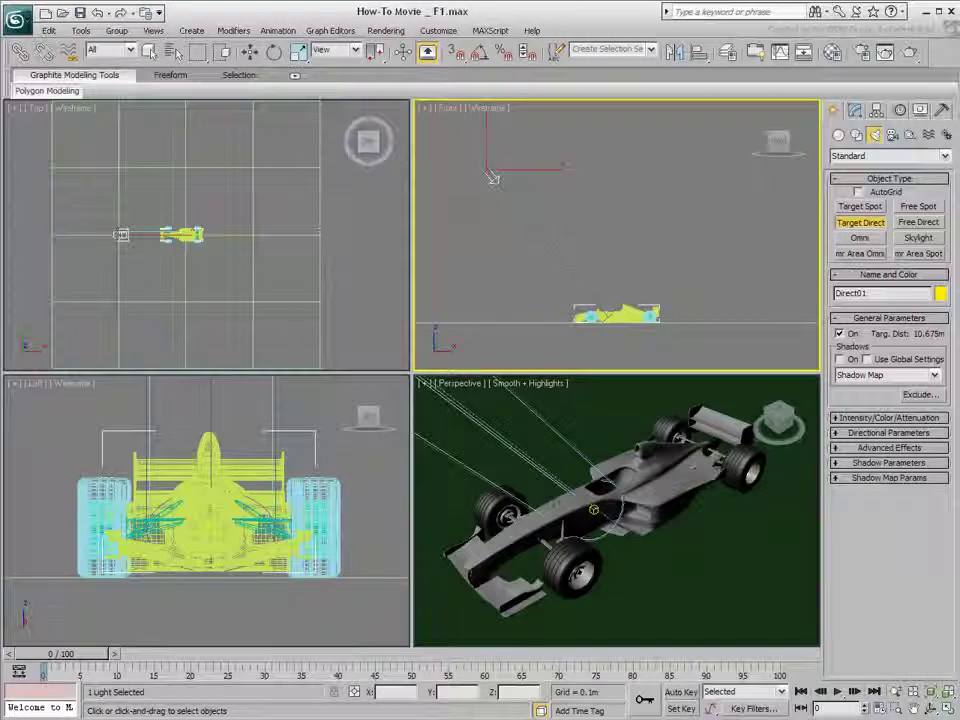
Move the direct light sideways in the Top view to about X -7.15 m, Y 7.73 m so it shines diagonally onto the car.
right_click(128, 222)
right_click(130, 234)
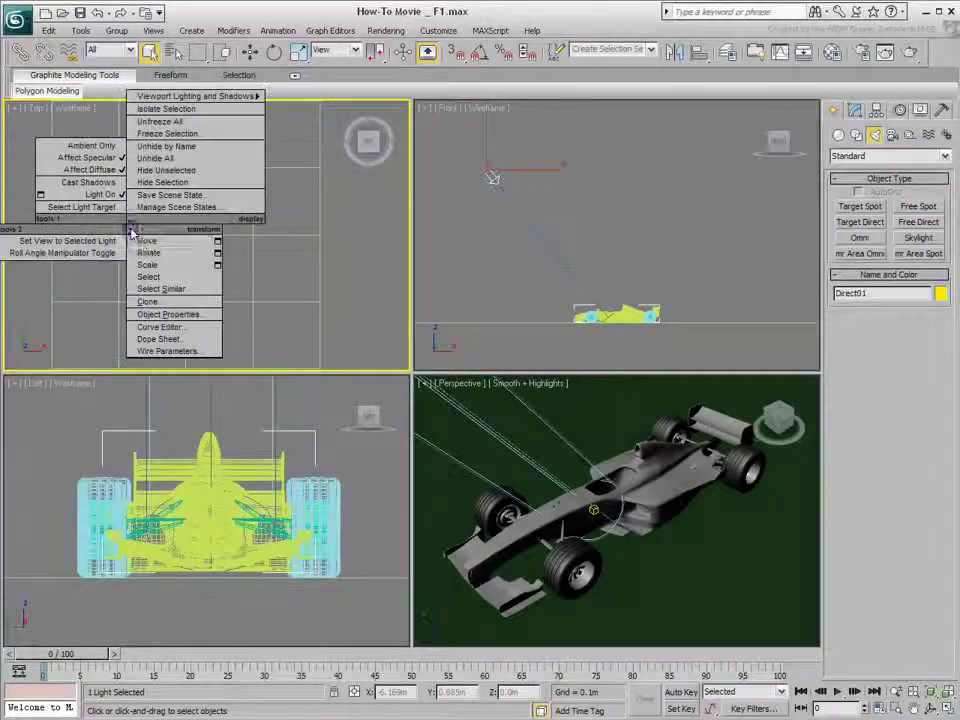
left_click(145, 243)
left_click_drag(137, 215, 145, 146)
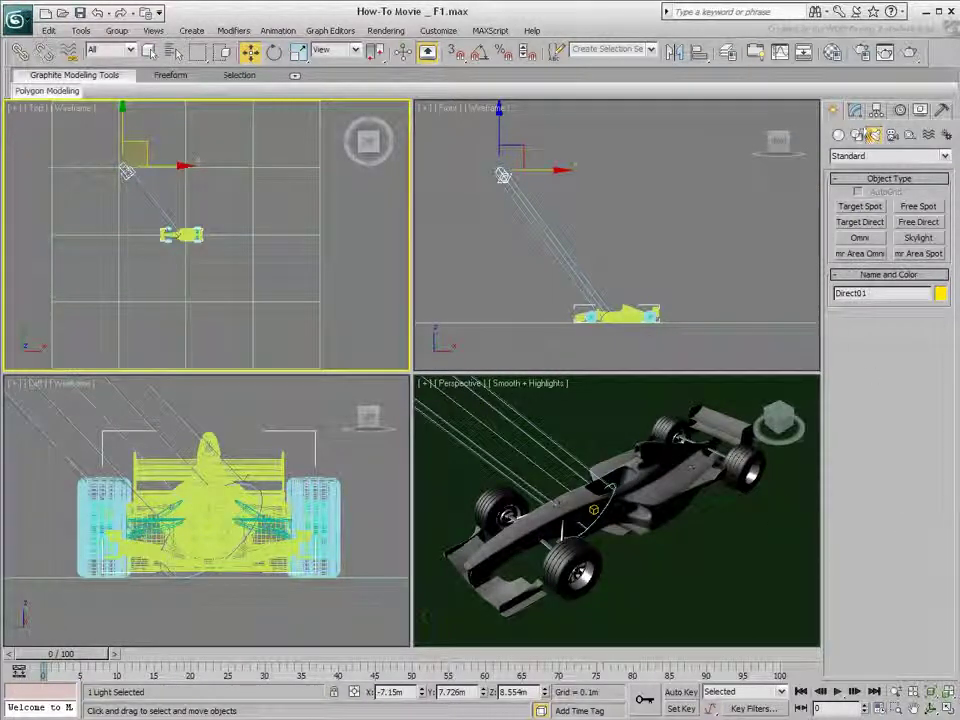
Turn on shadows for the direct light and set their type to Ray Traced Shadows.
left_click(855, 109)
left_click(841, 385)
left_click(932, 400)
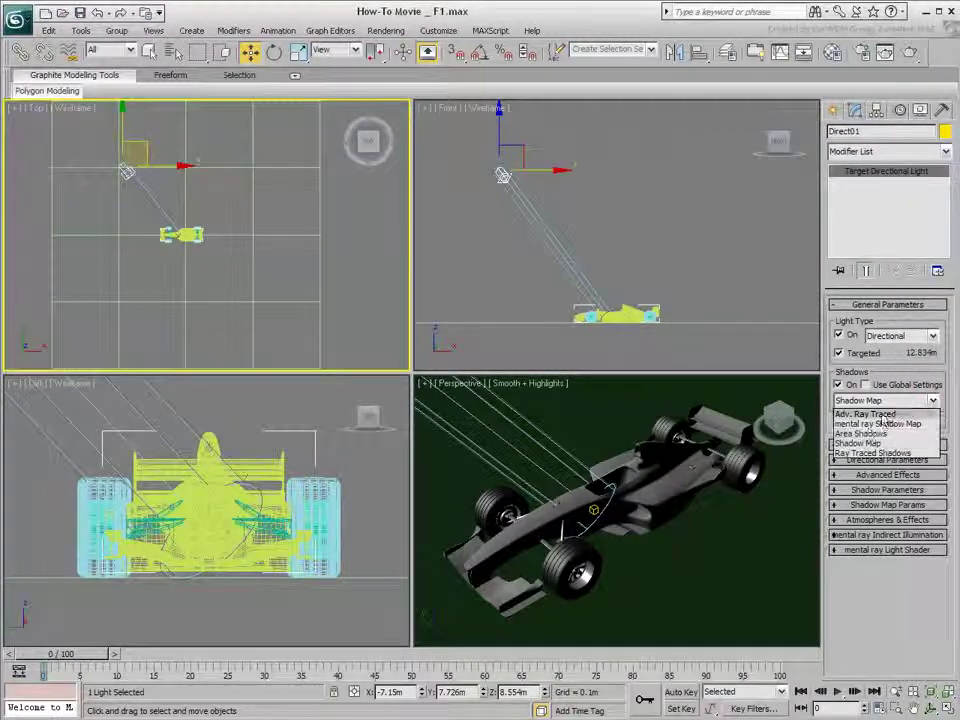
left_click(866, 453)
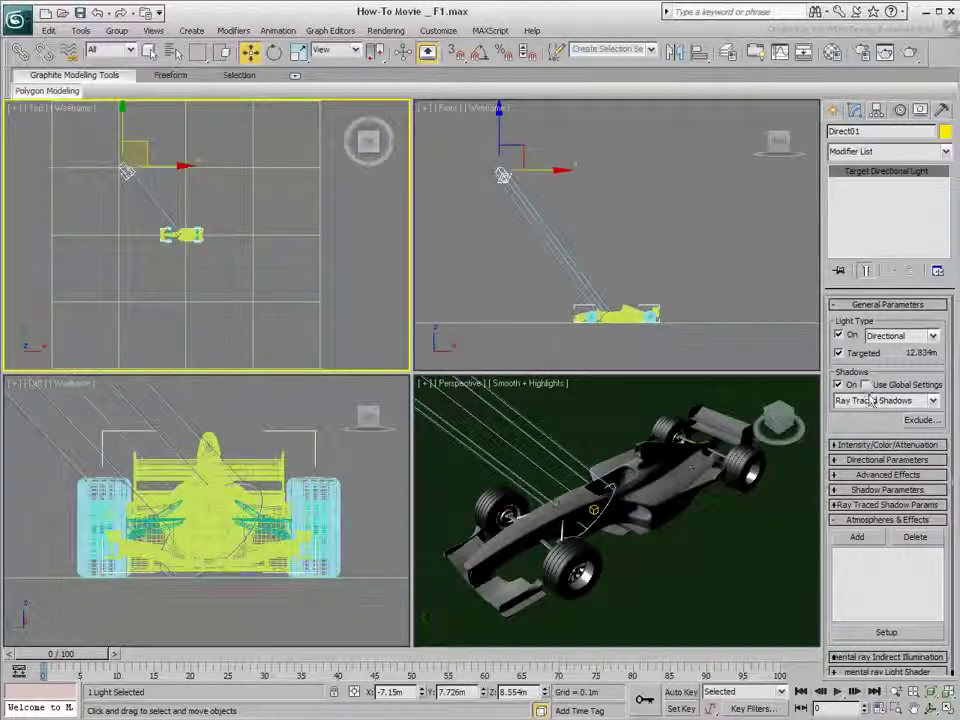
Set the direct light's intensity multiplier to 1.5.
left_click(886, 445)
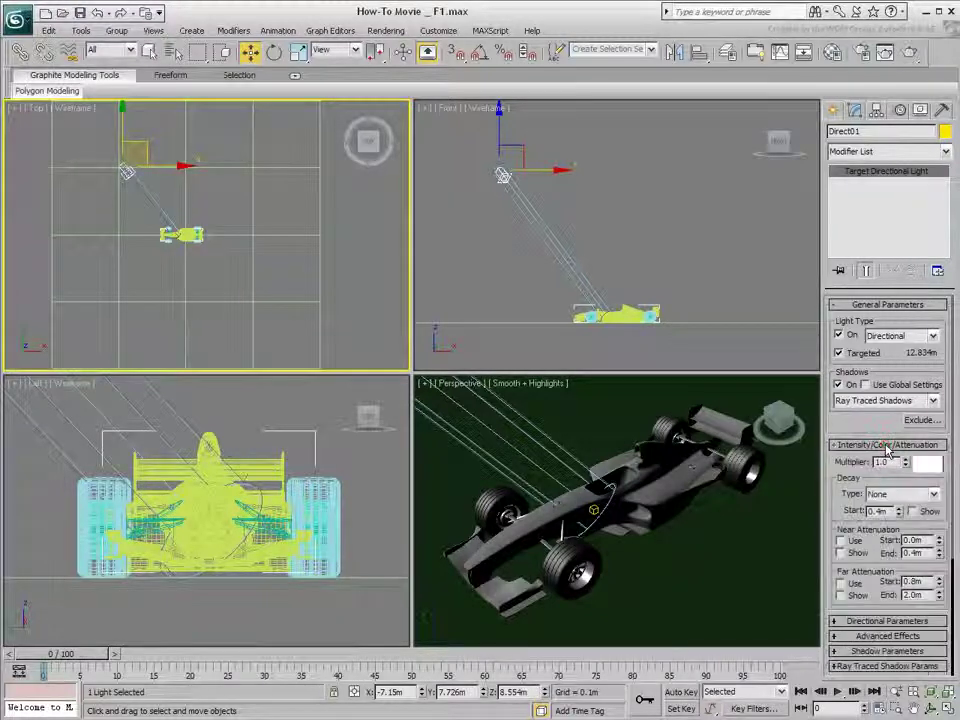
double_click(886, 461)
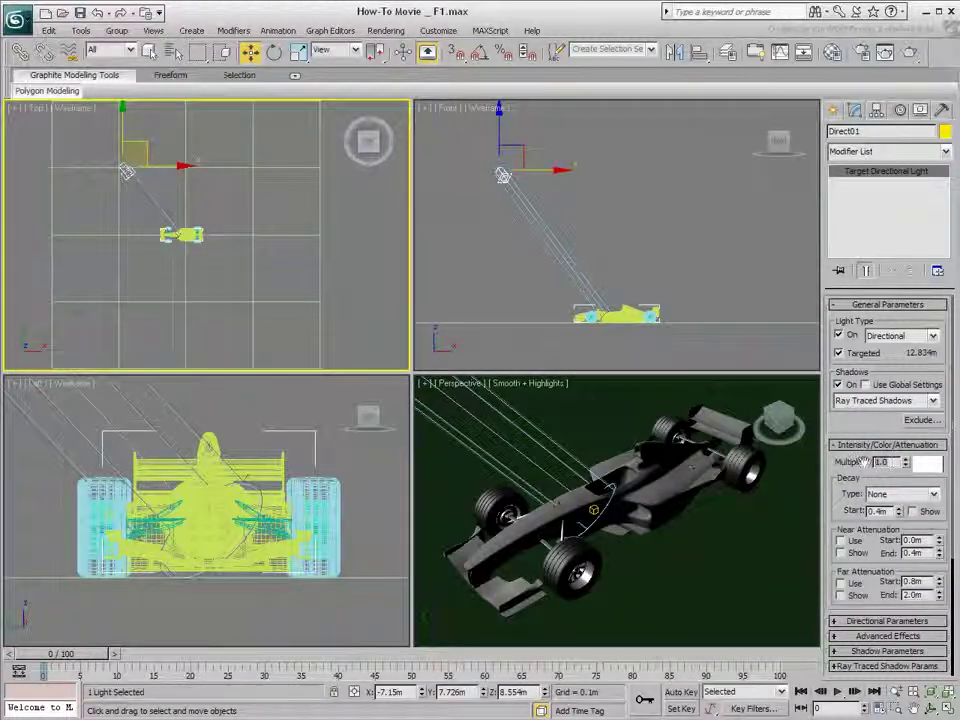
type("1.")
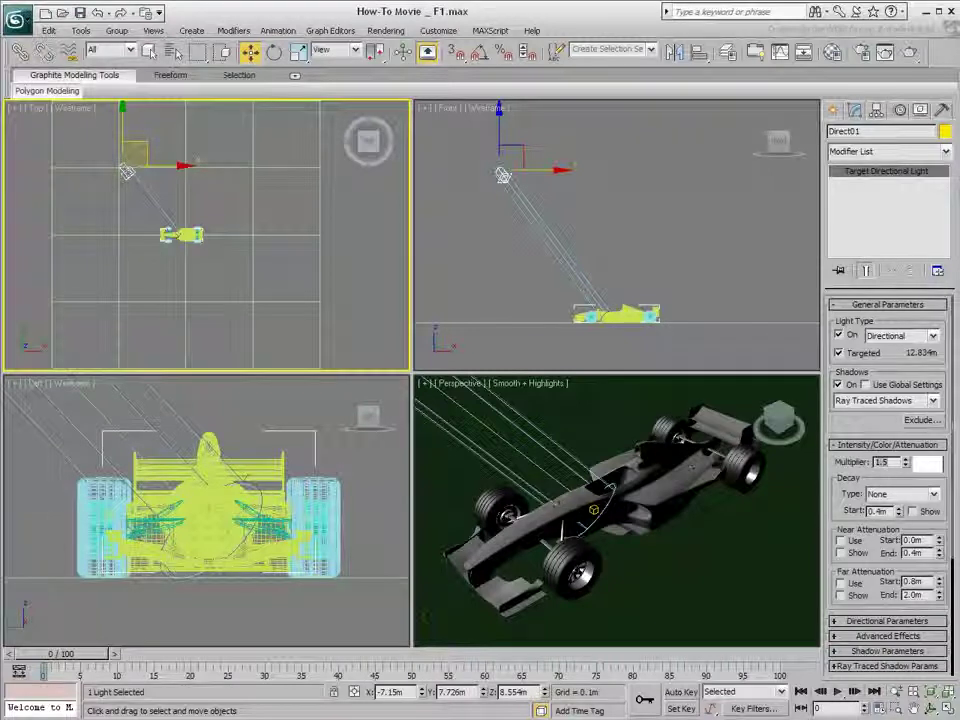
type("5")
key("Return")
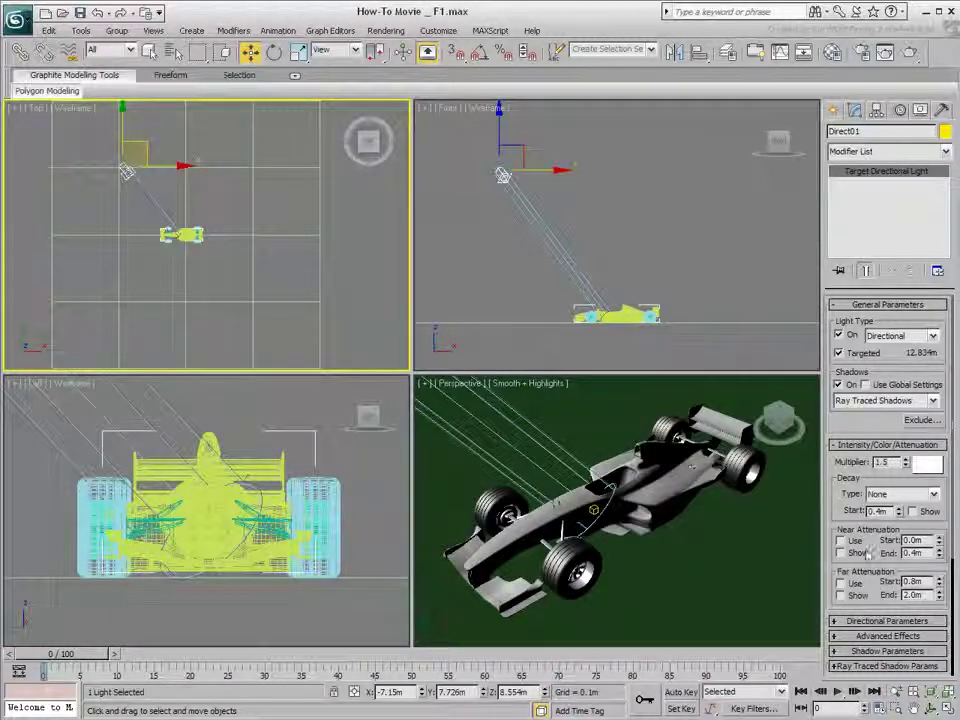
Widen the direct light's hotspot to about 4.61 m to cover the whole car and enable Overshoot.
left_click(878, 621)
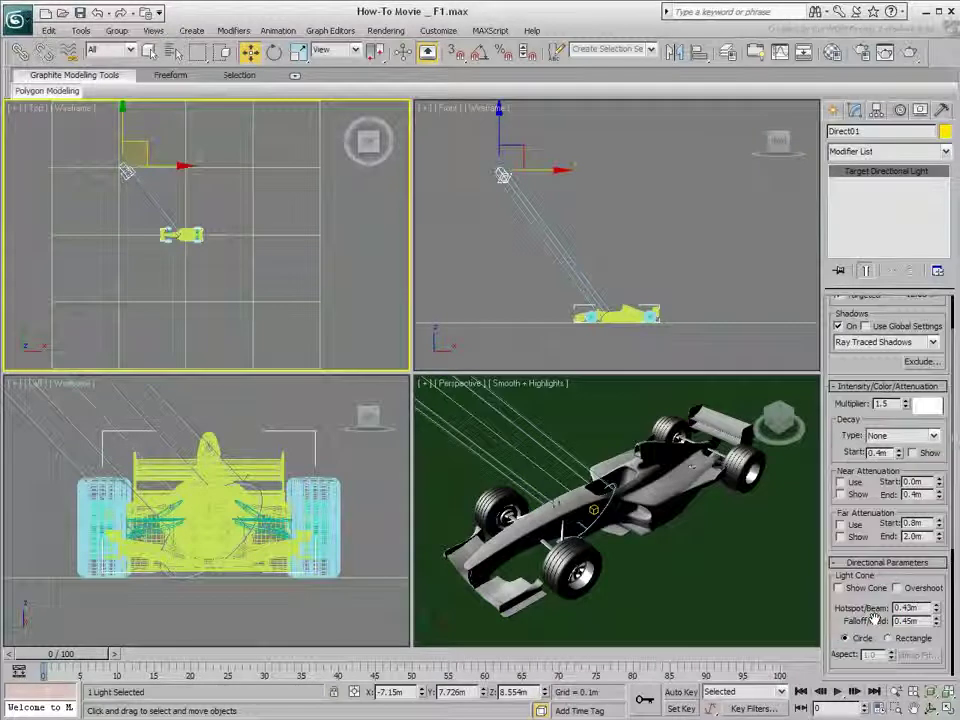
left_click_drag(937, 608, 918, 294)
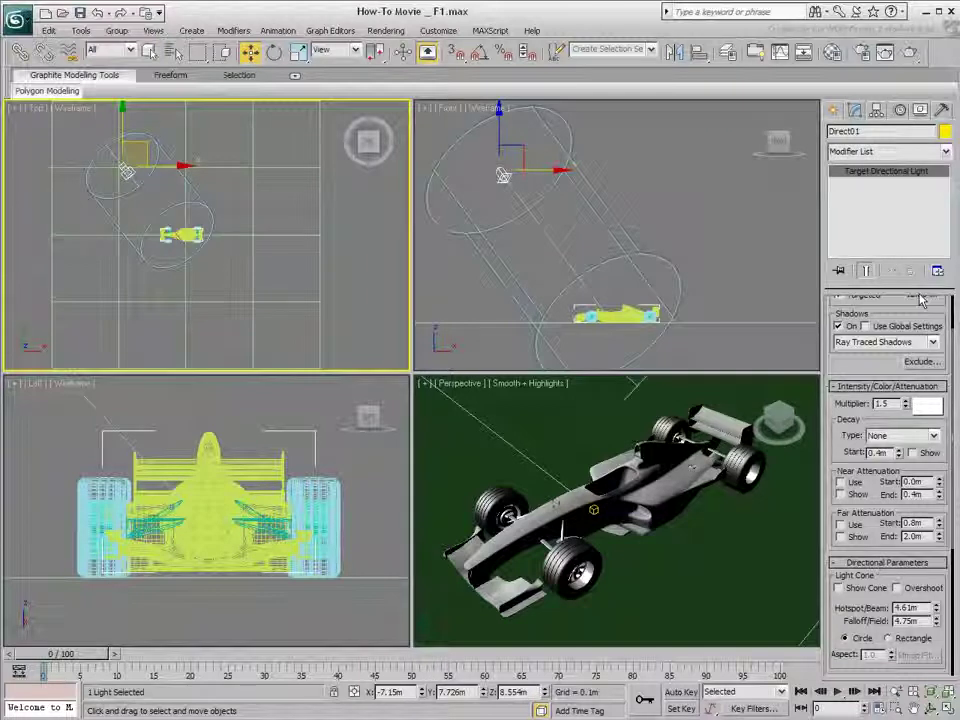
left_click(899, 589)
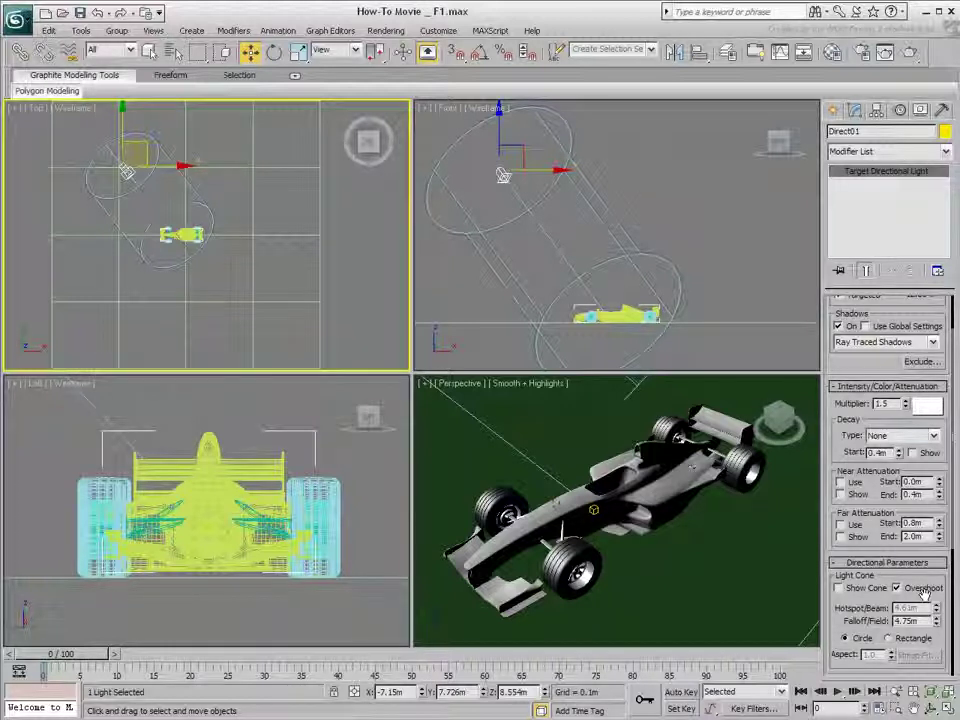
Render the Perspective view to check the direct light's shadows, and close the rendered frame.
right_click(700, 516)
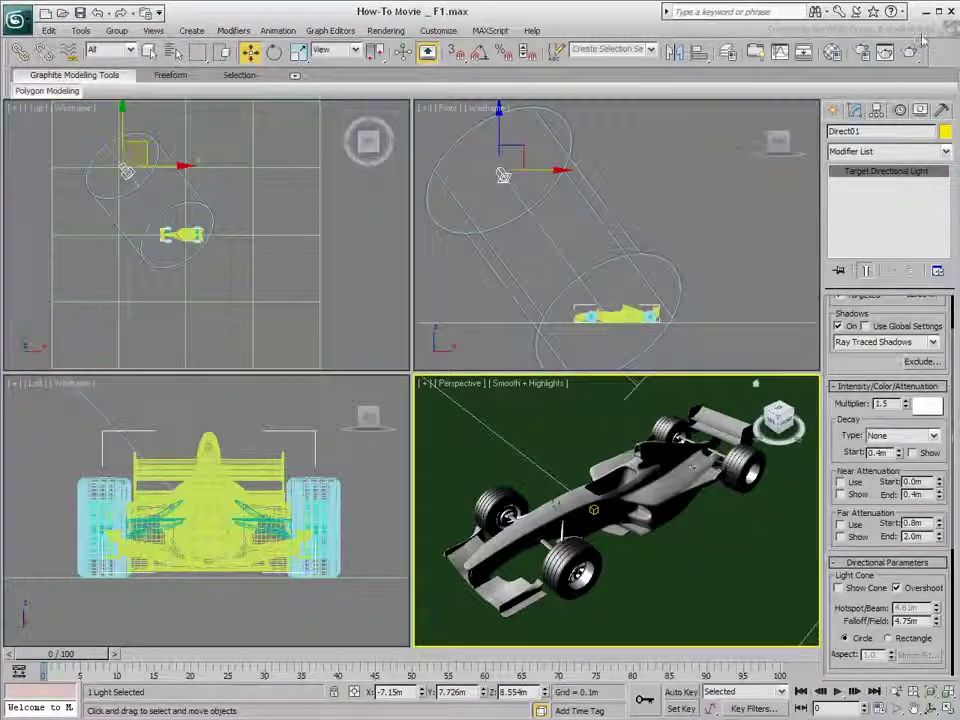
key("shift+q")
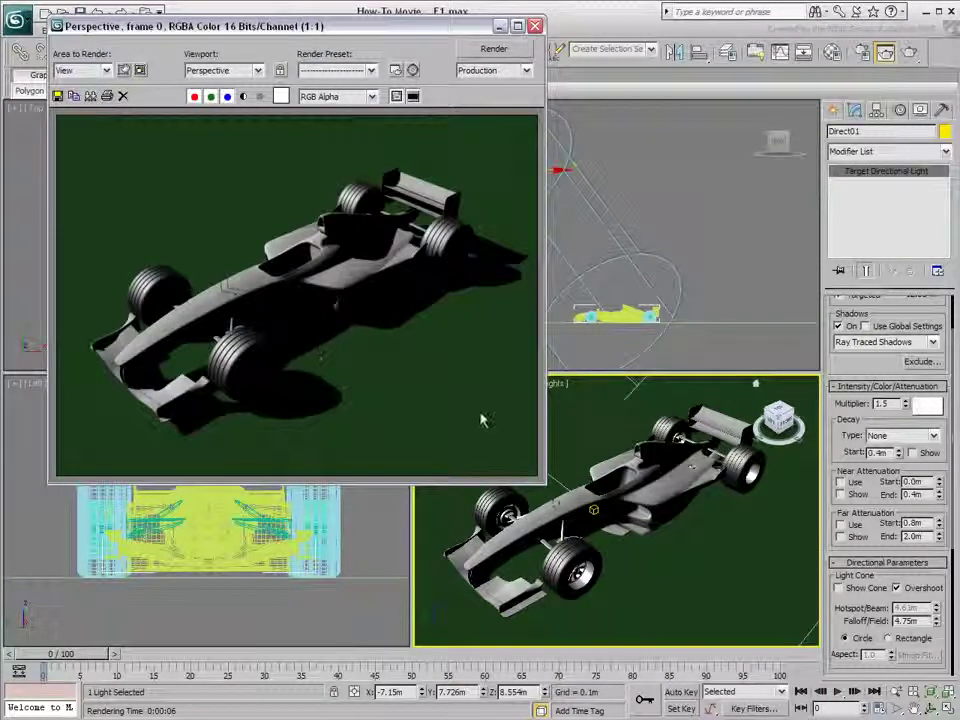
left_click(535, 26)
Create an Omni light beside the car's rear and lower it below the ground to about Z -0.99 m.
left_click(833, 110)
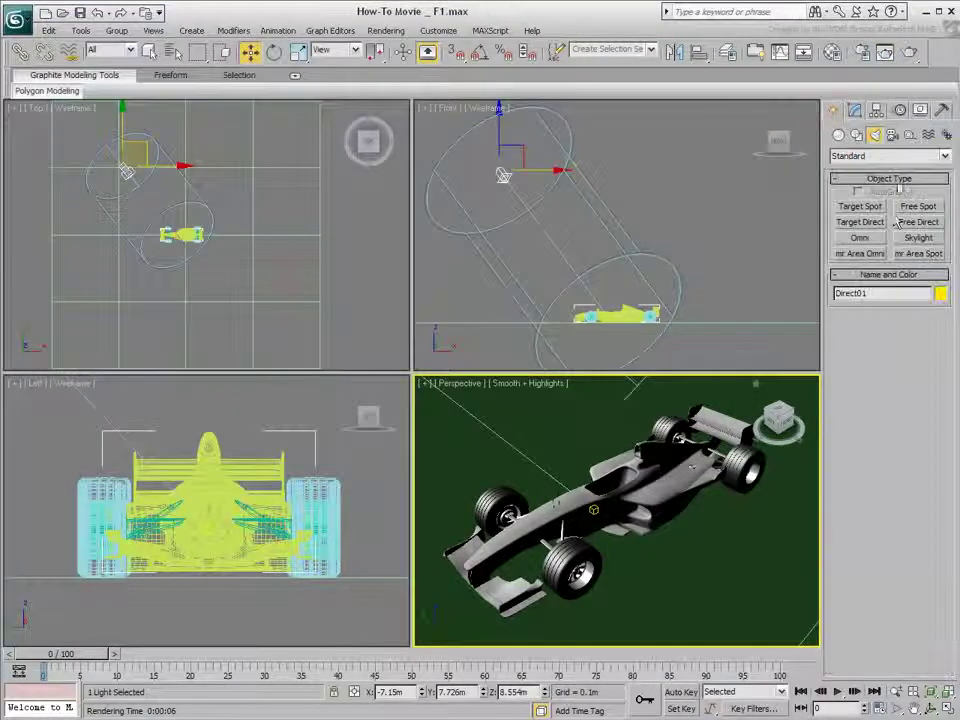
left_click(859, 238)
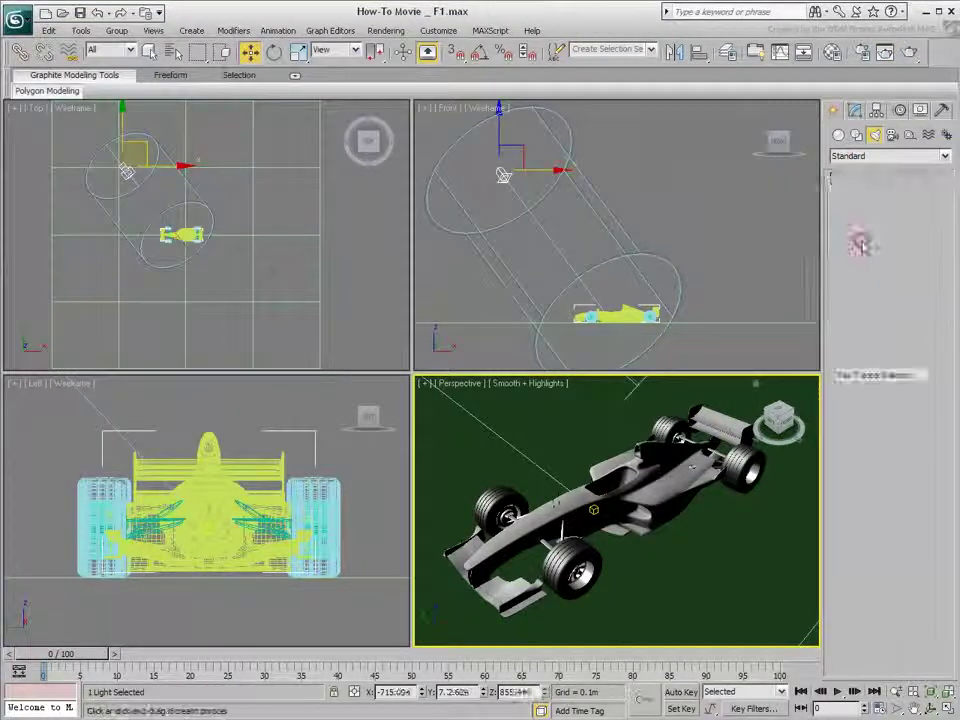
left_click(199, 263)
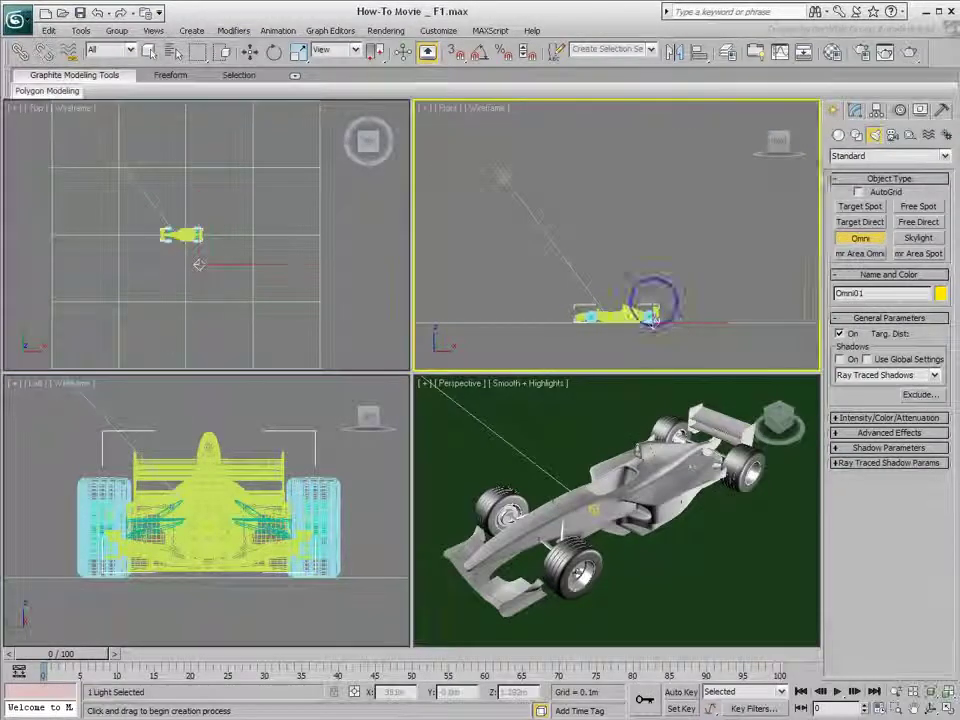
right_click(651, 298)
left_click_drag(653, 277, 653, 294)
Set the Omni light's intensity multiplier to 0.5.
left_click(855, 110)
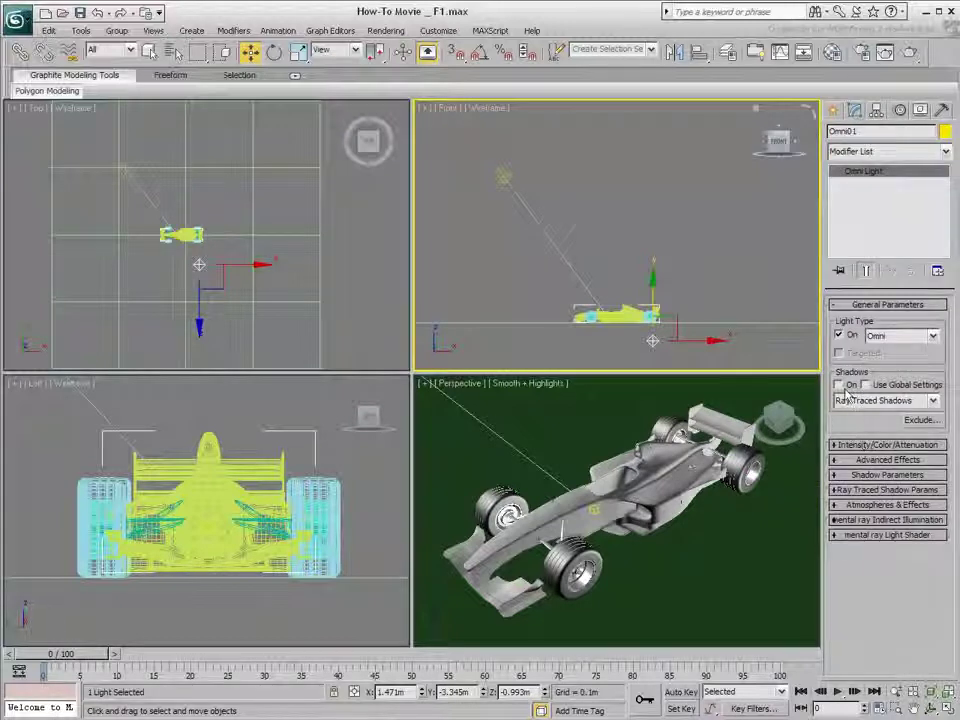
left_click(860, 444)
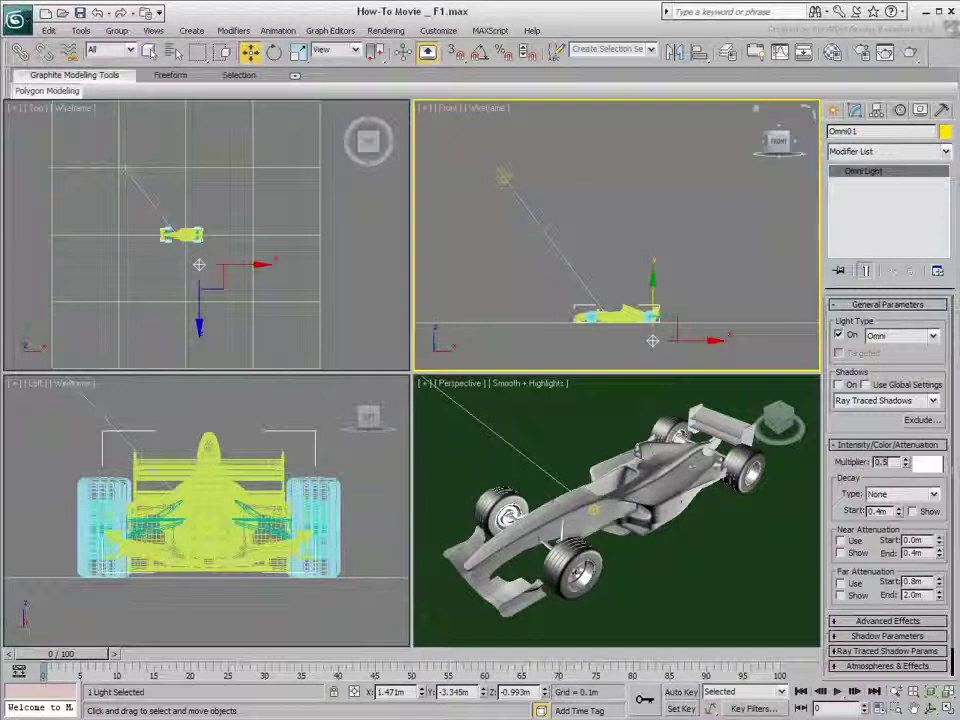
type("0.5")
key("Return")
Render the Perspective view to check the Omni fill light, and close the rendered frame.
right_click(697, 525)
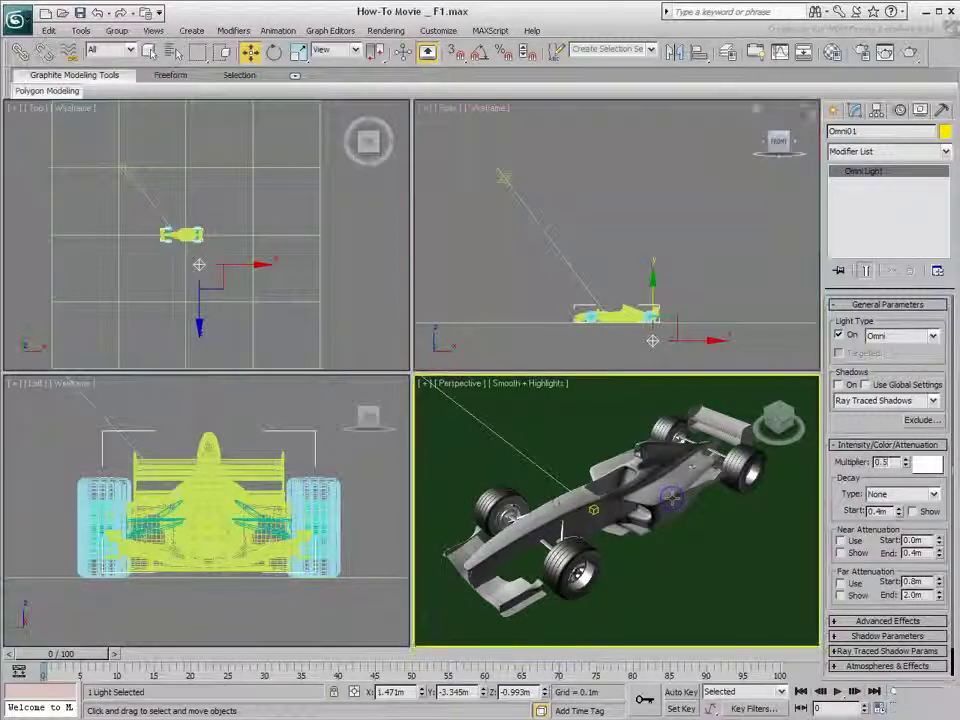
key("shift+q")
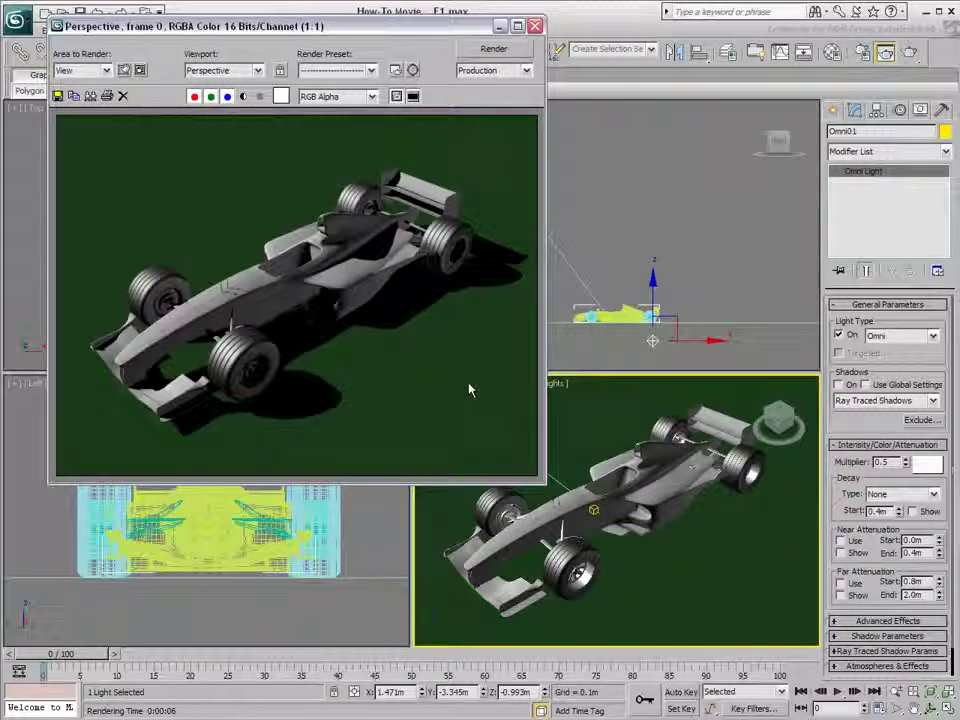
left_click(535, 26)
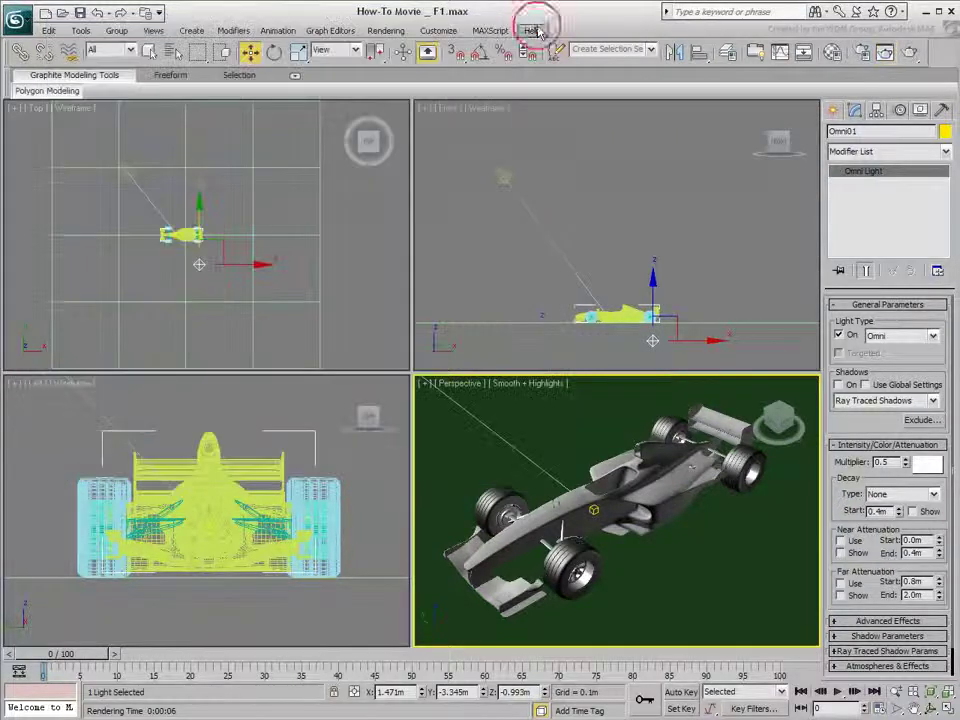
Delete the Omni light below the ground and return to the Perspective view.
left_click(651, 342)
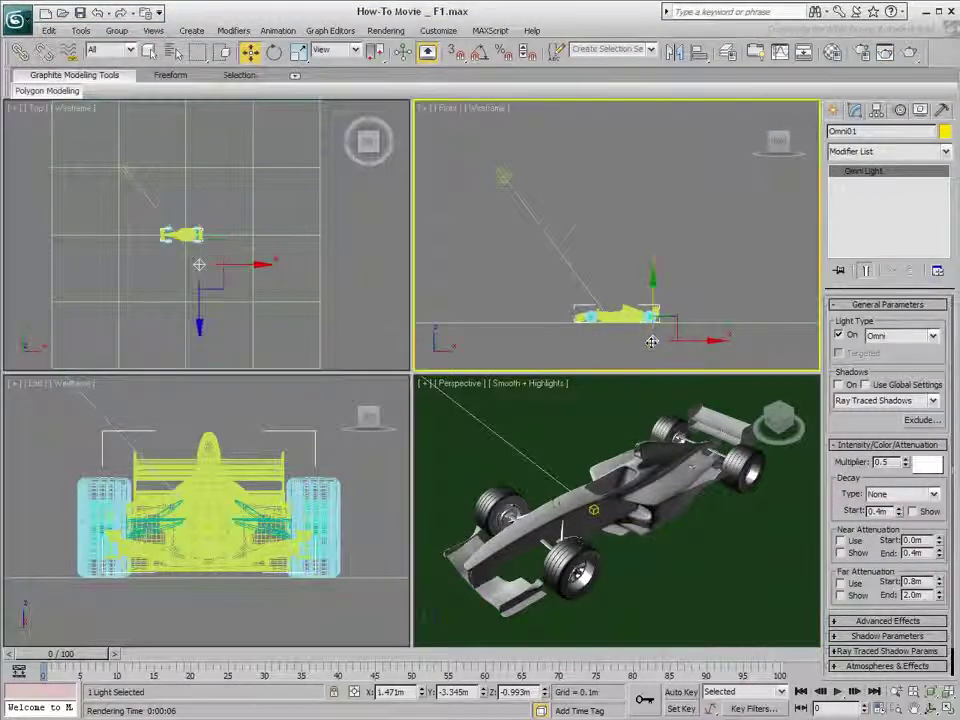
left_click(652, 357)
left_click(735, 484)
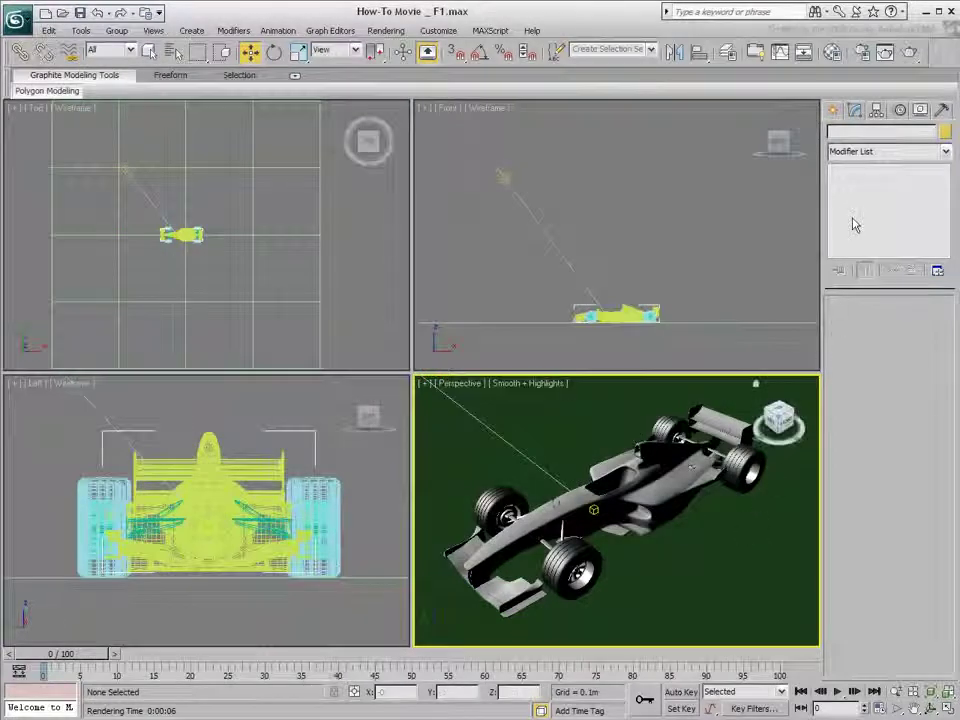
Create a Target Spot light in the Top view, beside the car and aimed at it, with a target distance of about 10.66 m.
left_click(836, 114)
left_click(859, 206)
left_click_drag(185, 329, 187, 236)
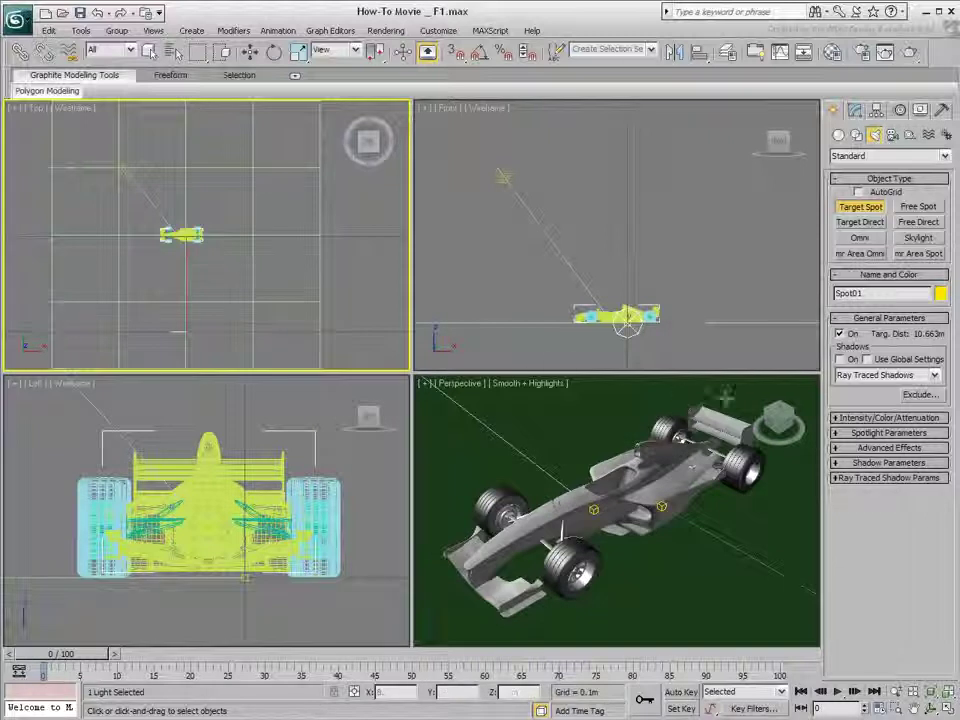
Set the spotlight's intensity multiplier to 0.1.
left_click(885, 417)
left_click_drag(897, 435, 842, 434)
type("0.1")
key("Return")
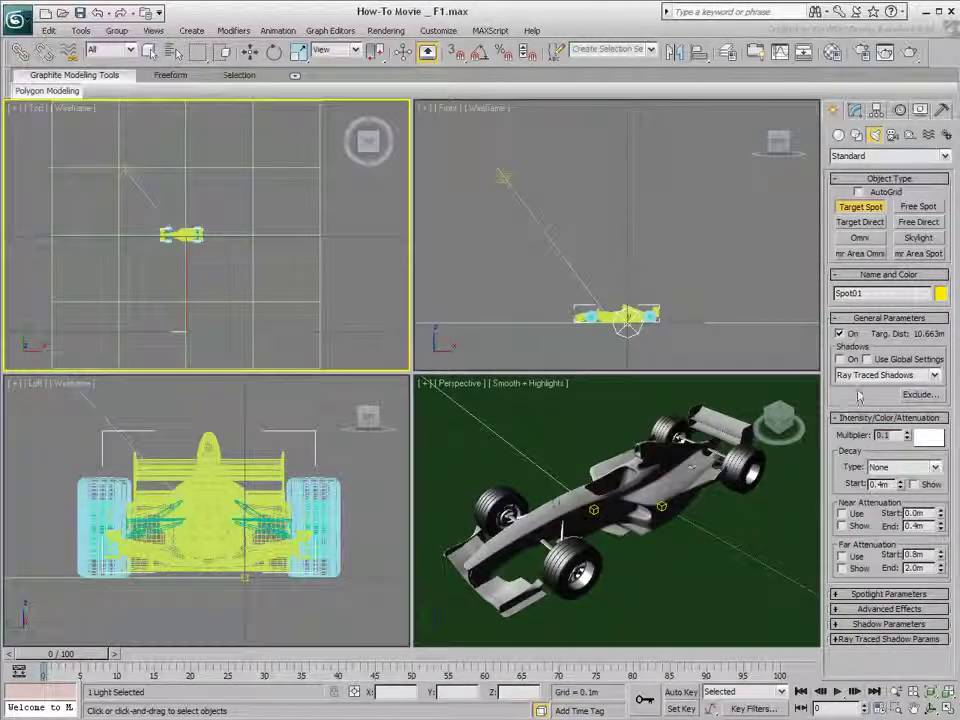
Turn on shadows for the spotlight and set their type to Shadow Map.
left_click(841, 358)
left_click(880, 374)
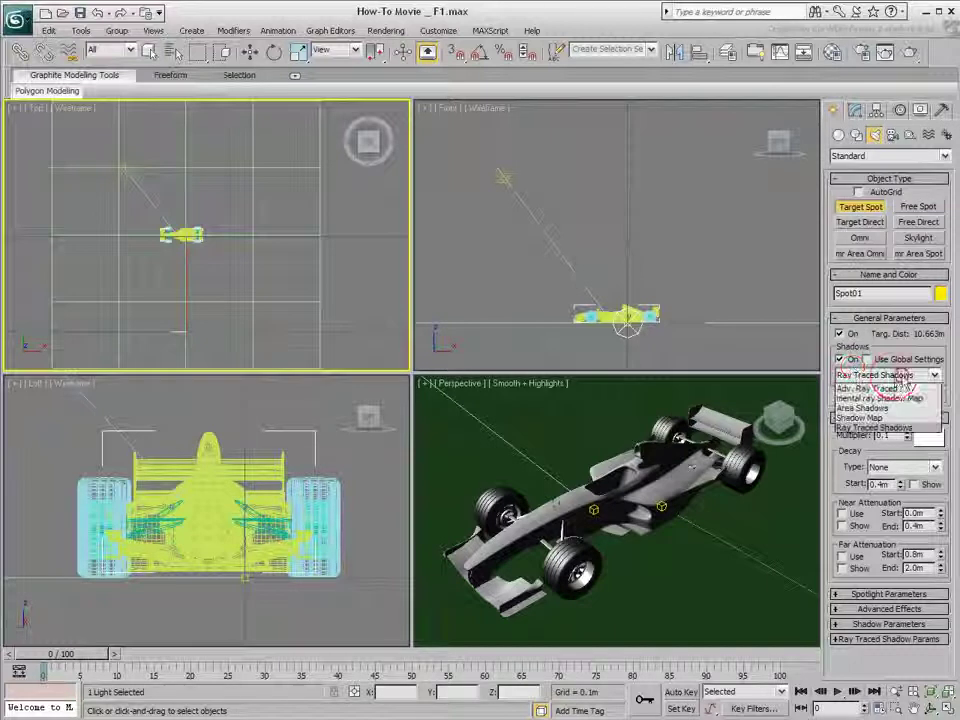
left_click(862, 416)
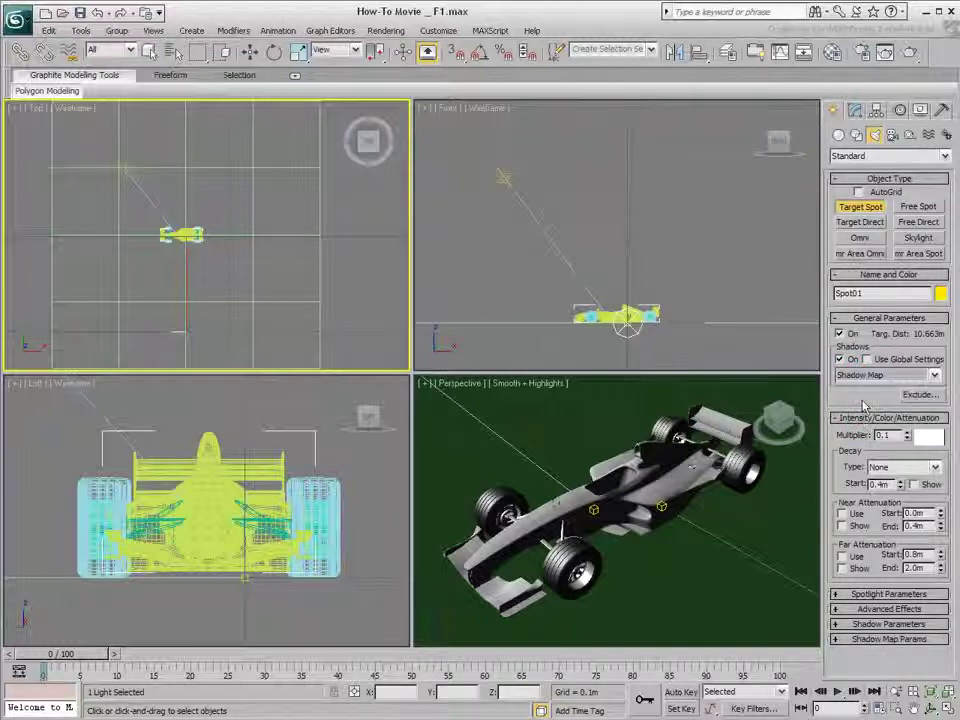
Reduce the spotlight's falloff to about 88 and enable Overshoot.
left_click(870, 595)
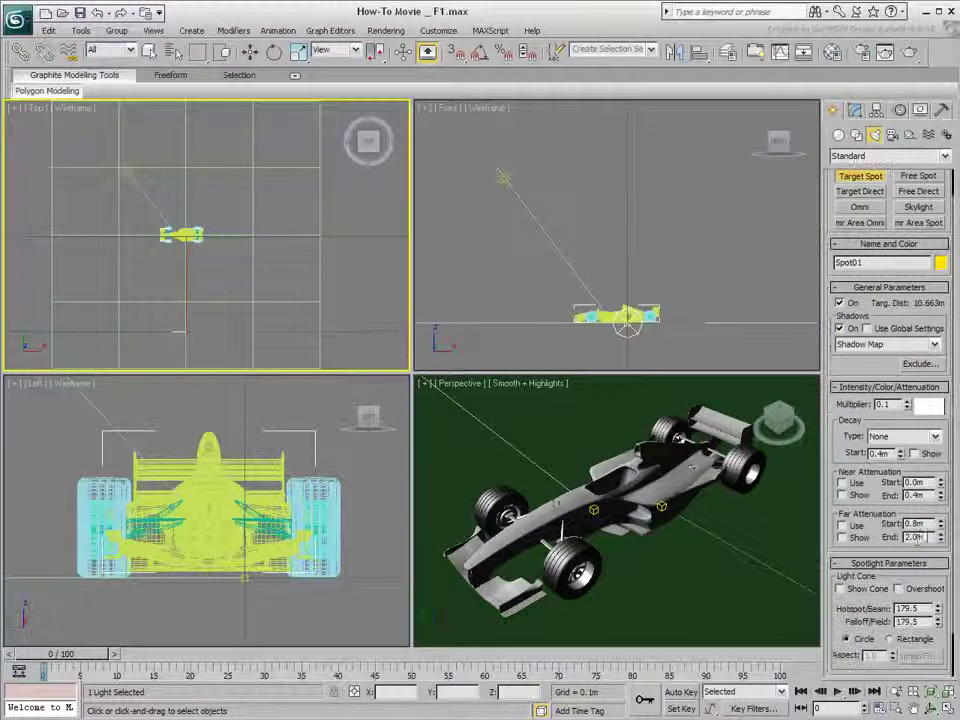
left_click_drag(938, 623, 833, 410)
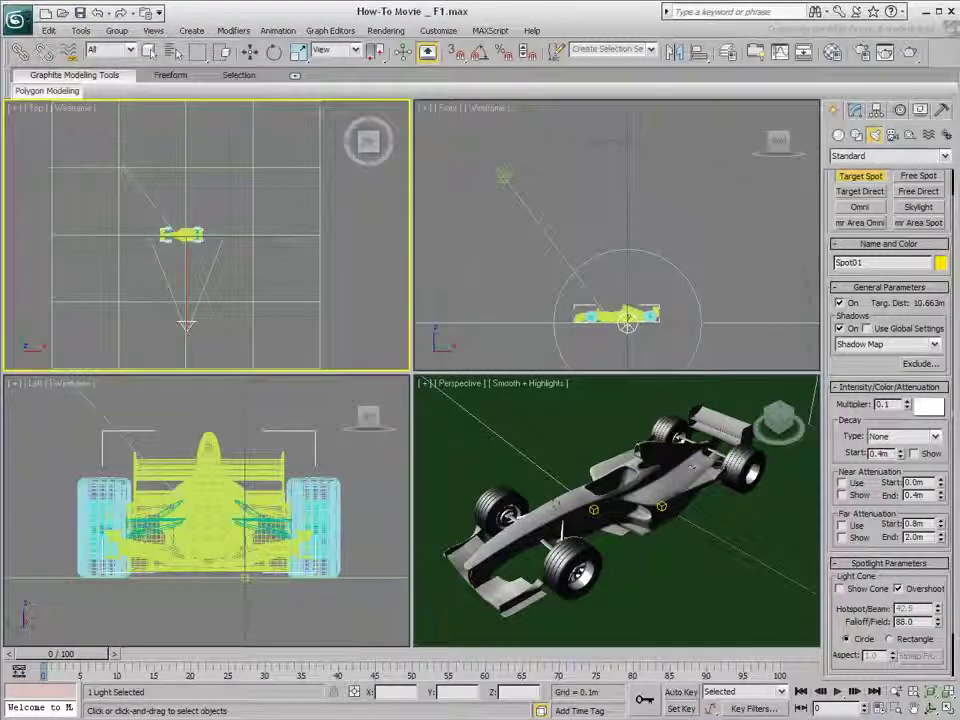
Raise the spotlight in the Front view to a height of about 1.23 m above the ground.
left_click(627, 323)
mouse_move(628, 295)
left_mouse_down()
mouse_move(624, 263)
mouse_move(627, 295)
left_mouse_up()
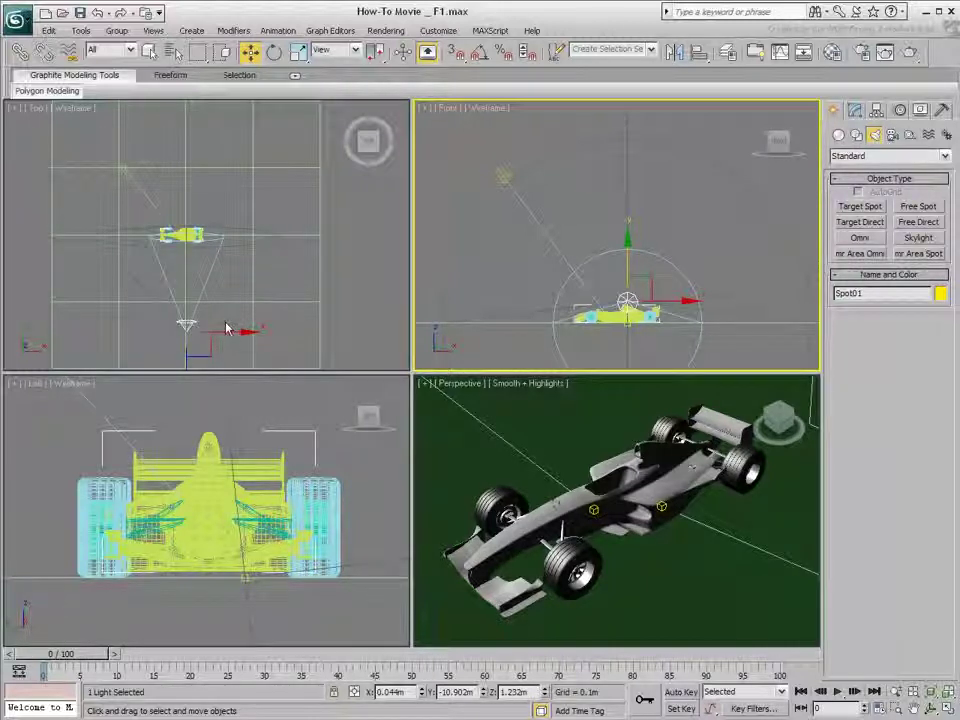
left_click(149, 52)
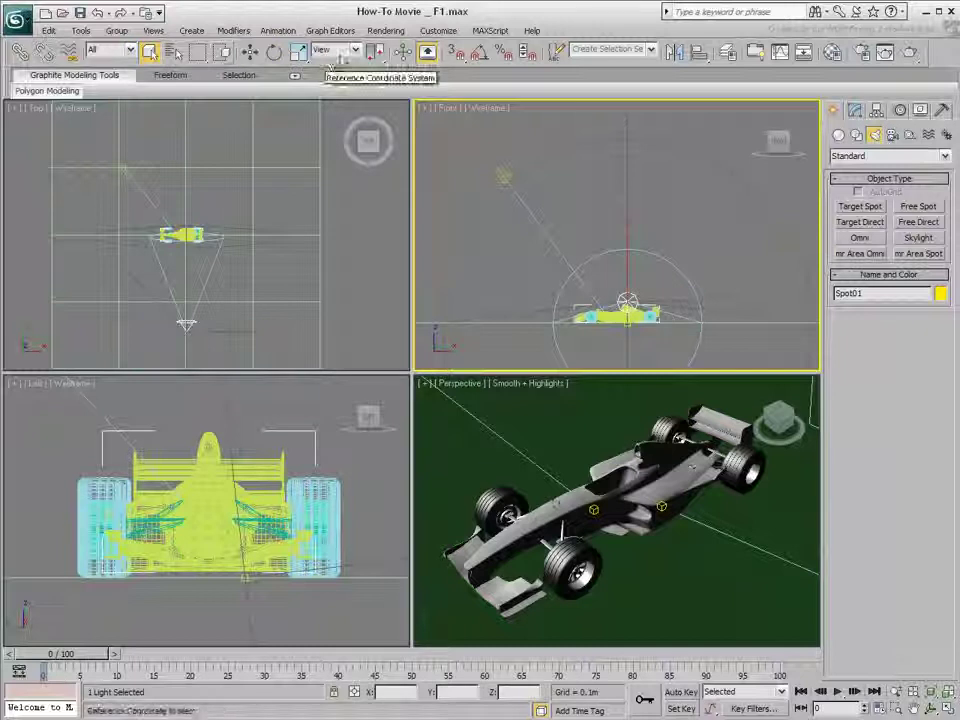
Set the reference coordinate system to World and use the transform coordinate center as the pivot.
left_click(350, 50)
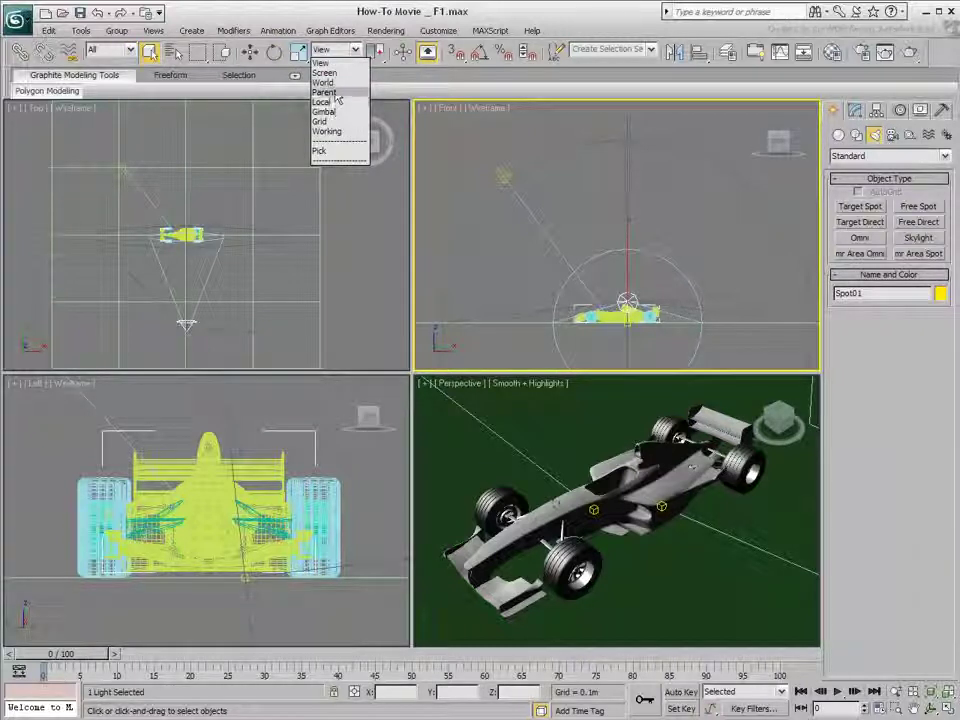
left_click(334, 83)
left_click_drag(375, 50, 376, 104)
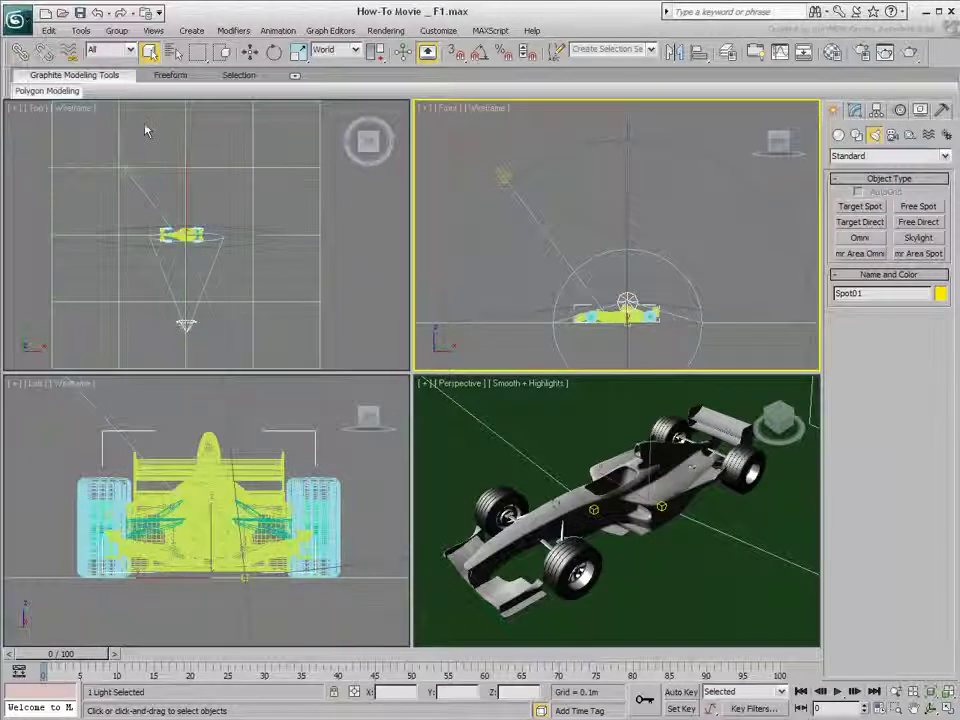
Array the spotlight into 12 instances around the car, rotated 30 degrees apart about Z, previewing the array before accepting it.
left_click(80, 30)
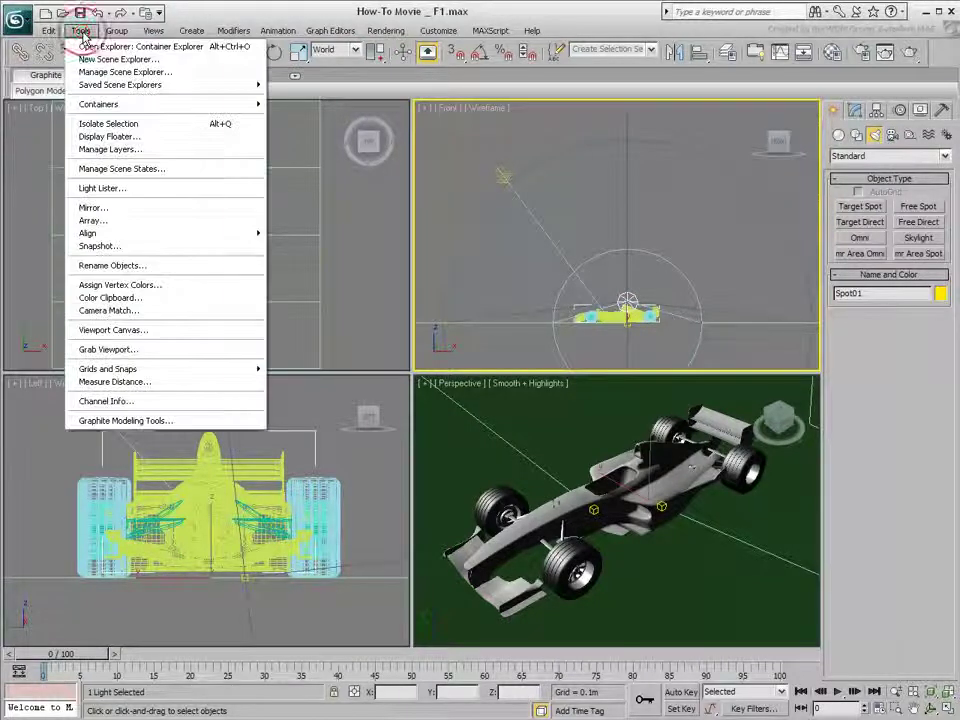
left_click(105, 220)
double_click(380, 403)
type("12")
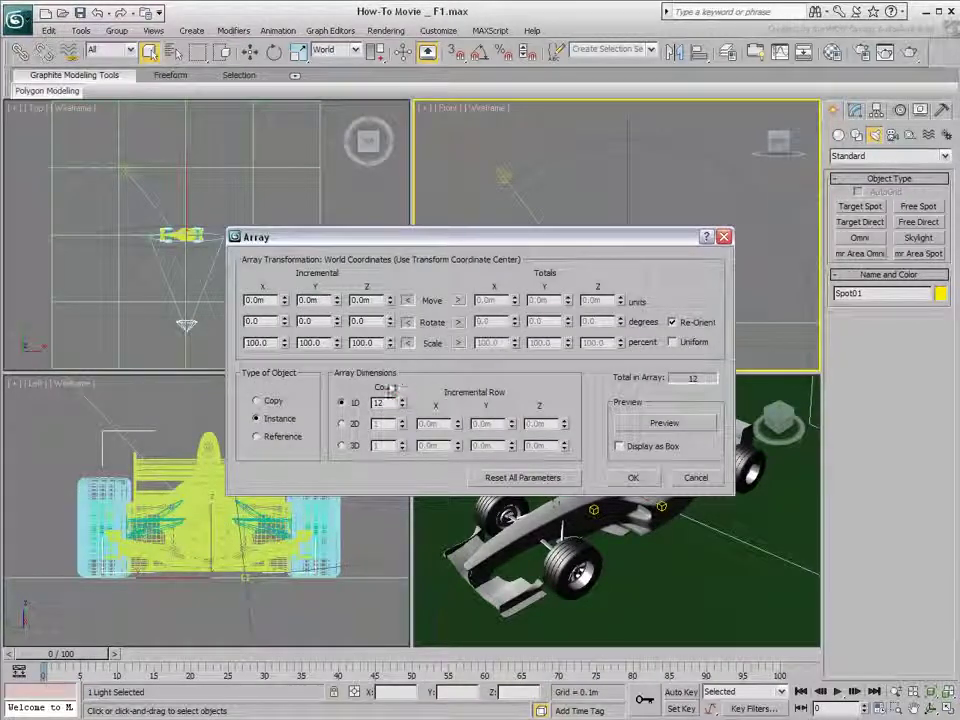
double_click(369, 322)
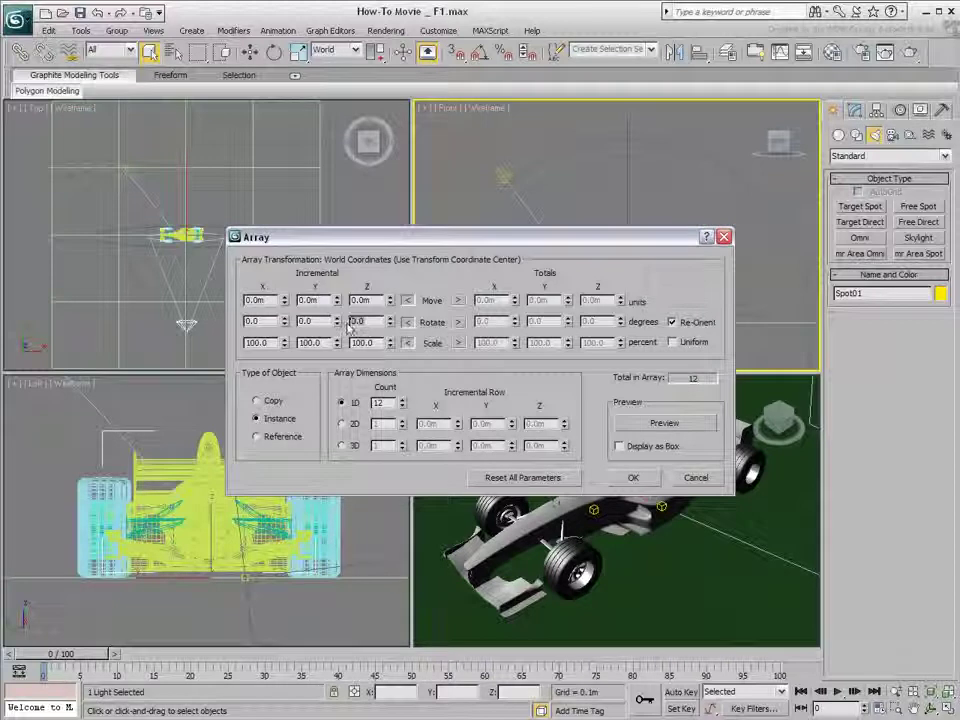
type("30")
key("Return")
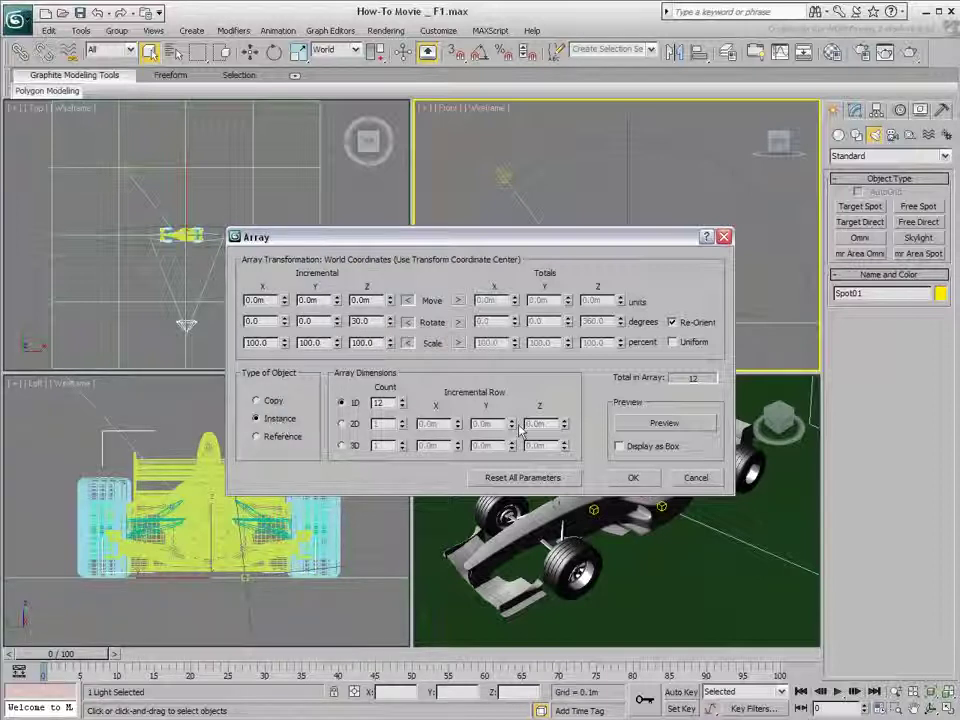
left_click(664, 423)
left_click_drag(368, 243, 441, 355)
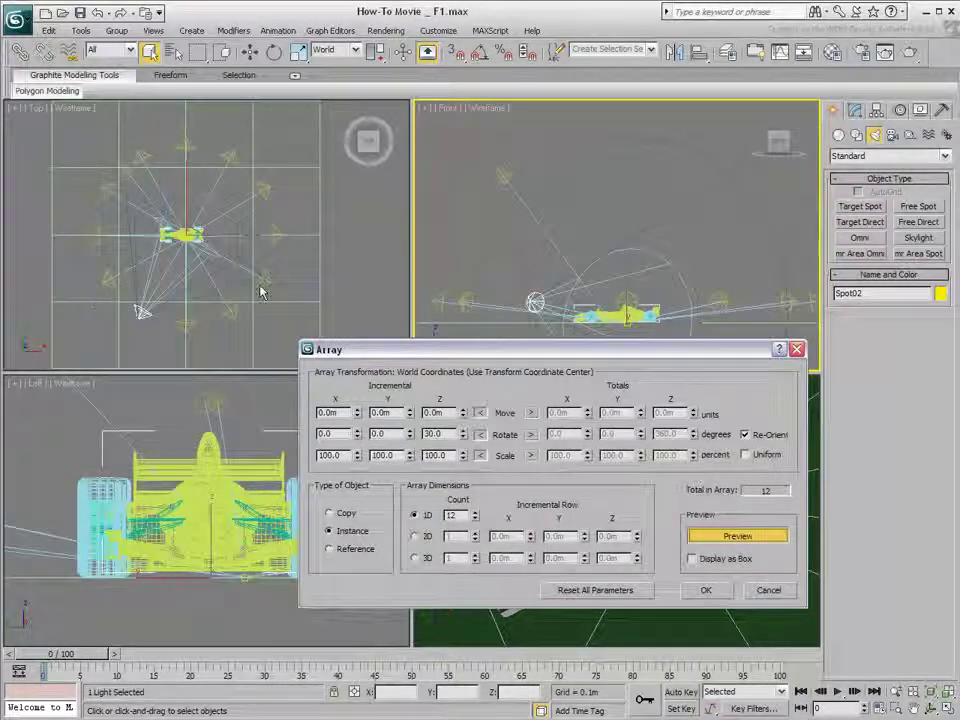
left_click(700, 590)
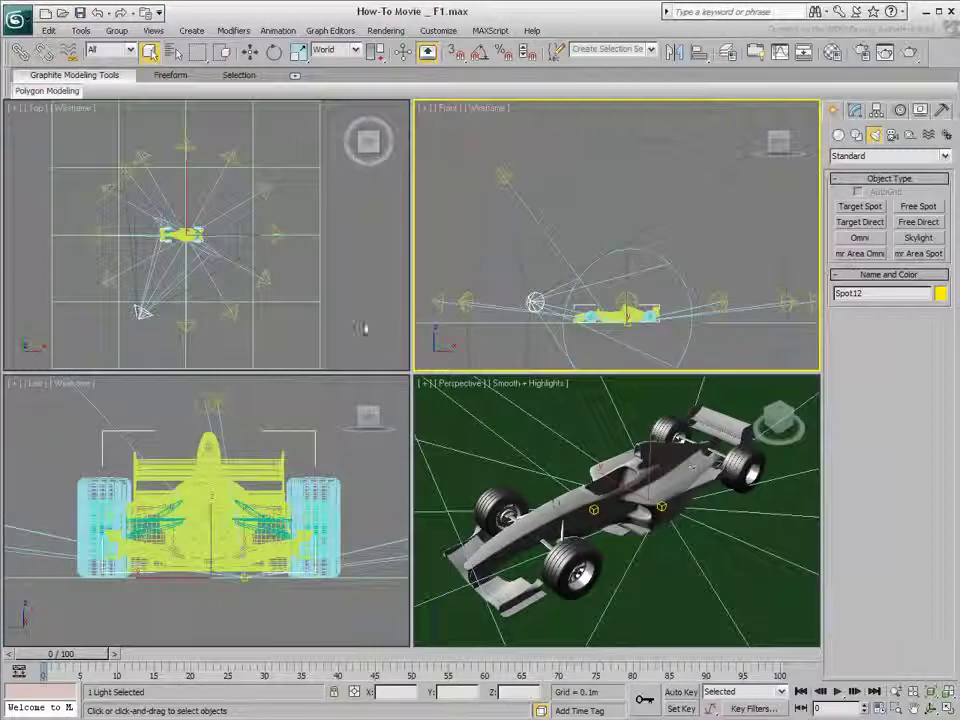
Select lights Spot01 to Spot12 and clone them upward in the Front view as instances, making a second ring above the first.
left_click(172, 51)
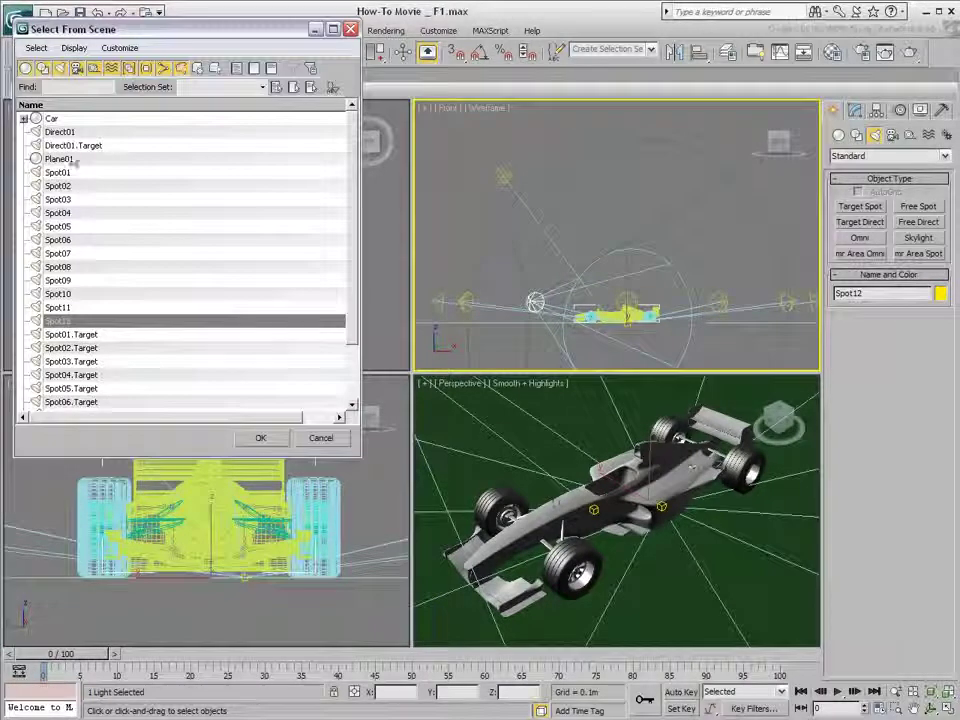
left_click_drag(68, 178, 92, 321)
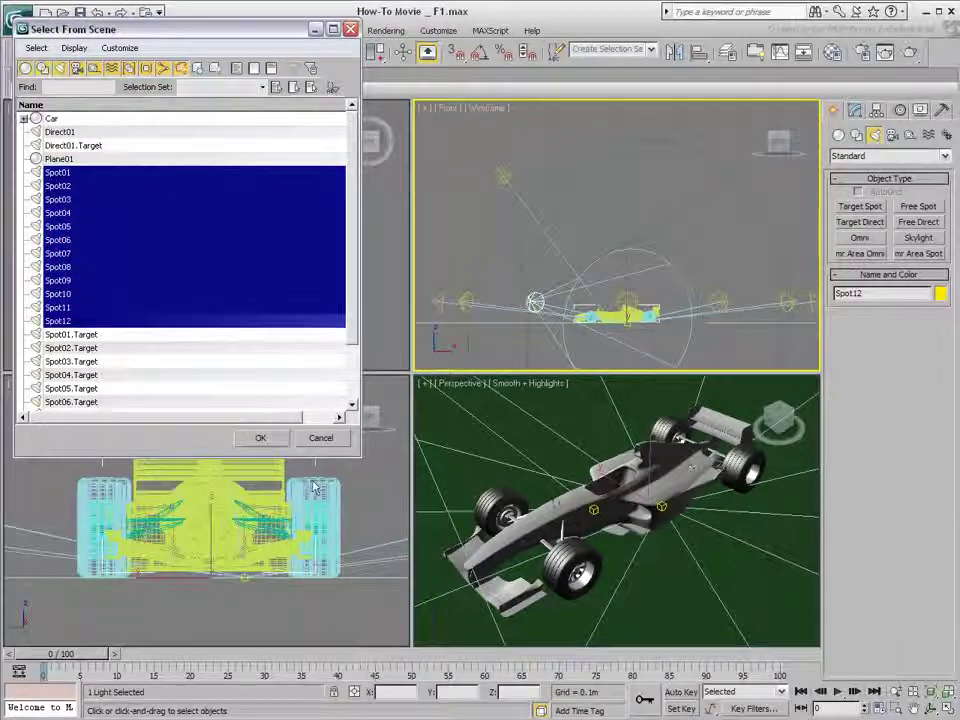
left_click(259, 439)
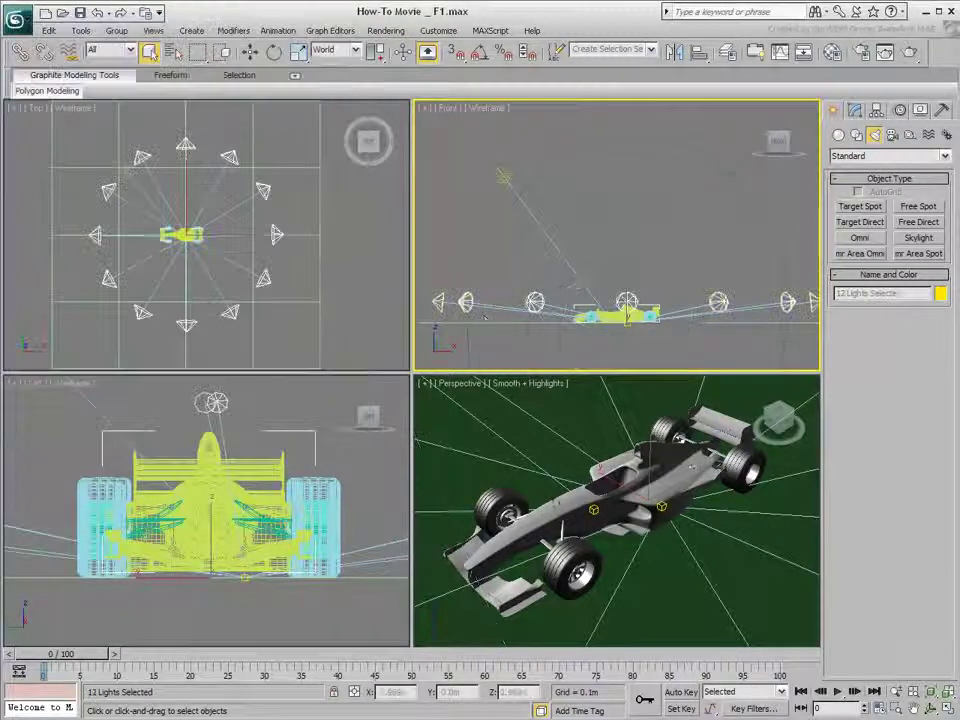
scroll(596, 288, "down", 2)
right_click(597, 250)
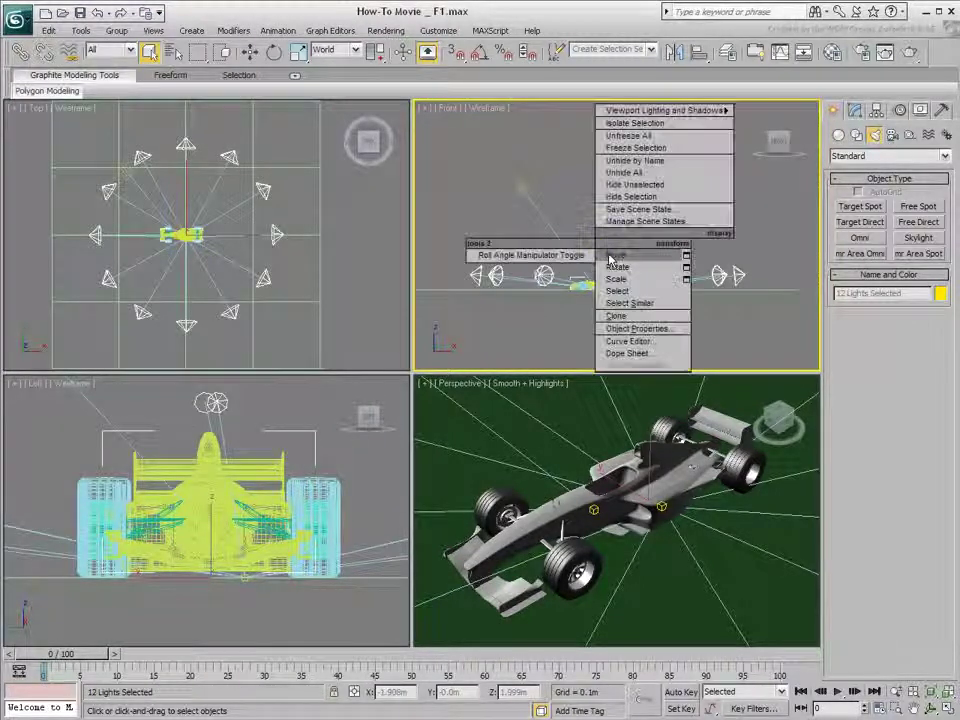
left_click(617, 273)
left_click_drag(607, 242, 610, 177)
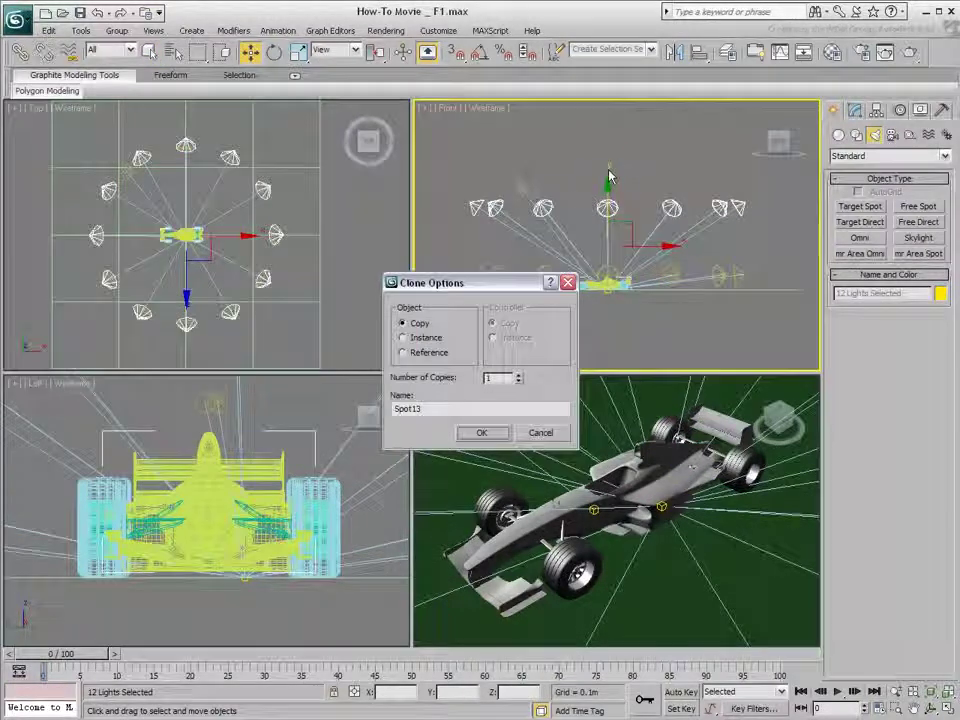
left_click(419, 341)
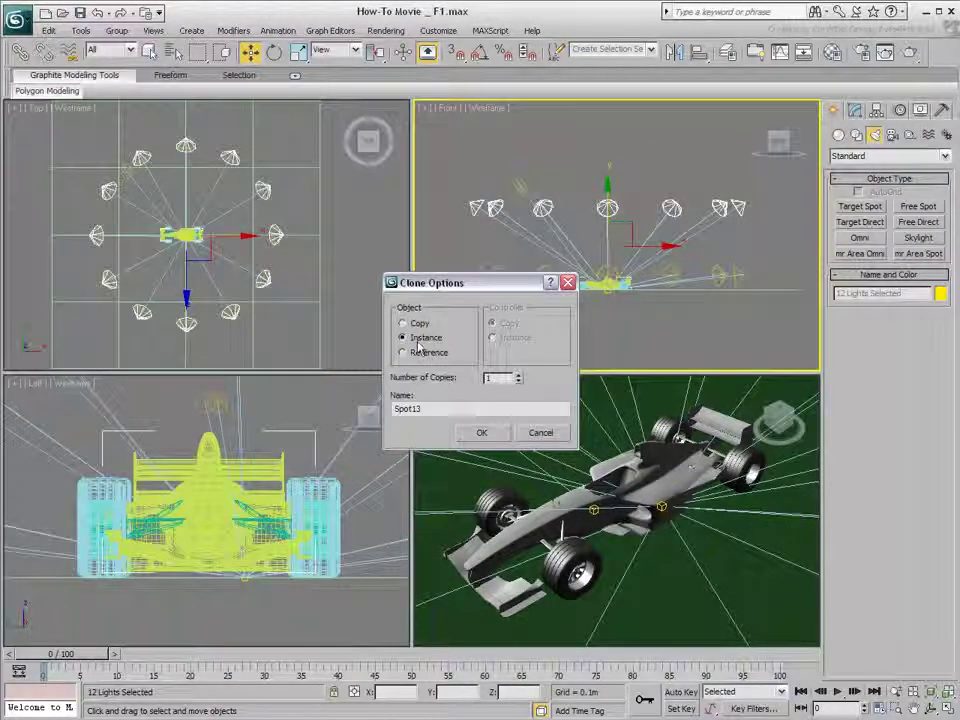
left_click(482, 433)
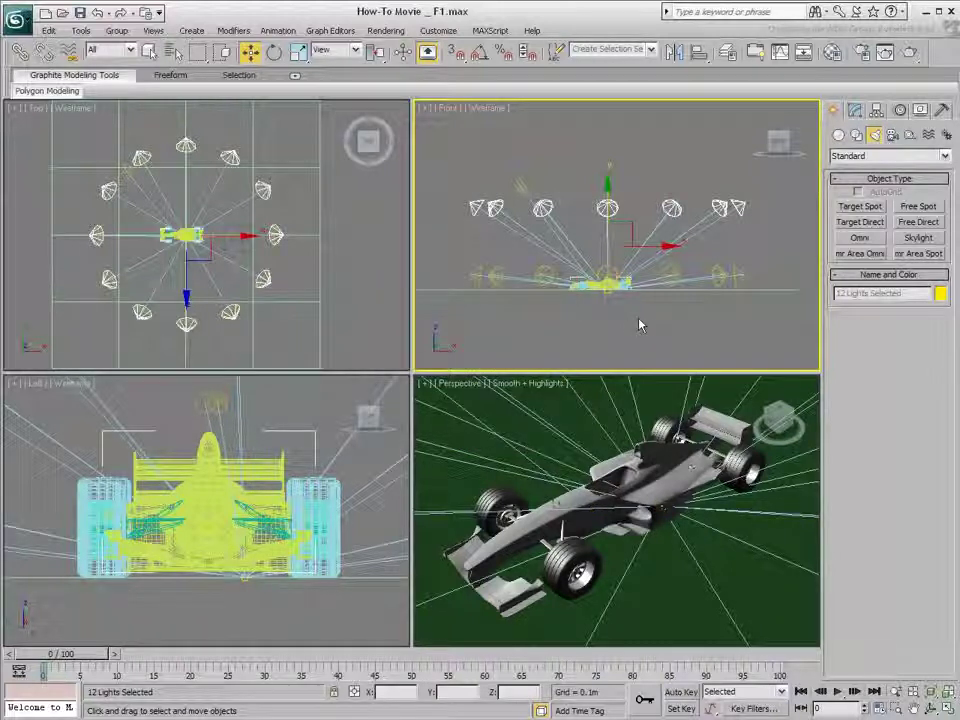
Scale the second ring of 12 spotlights down uniformly into a smaller circle above the car.
left_click(298, 52)
left_click_drag(619, 233, 618, 280)
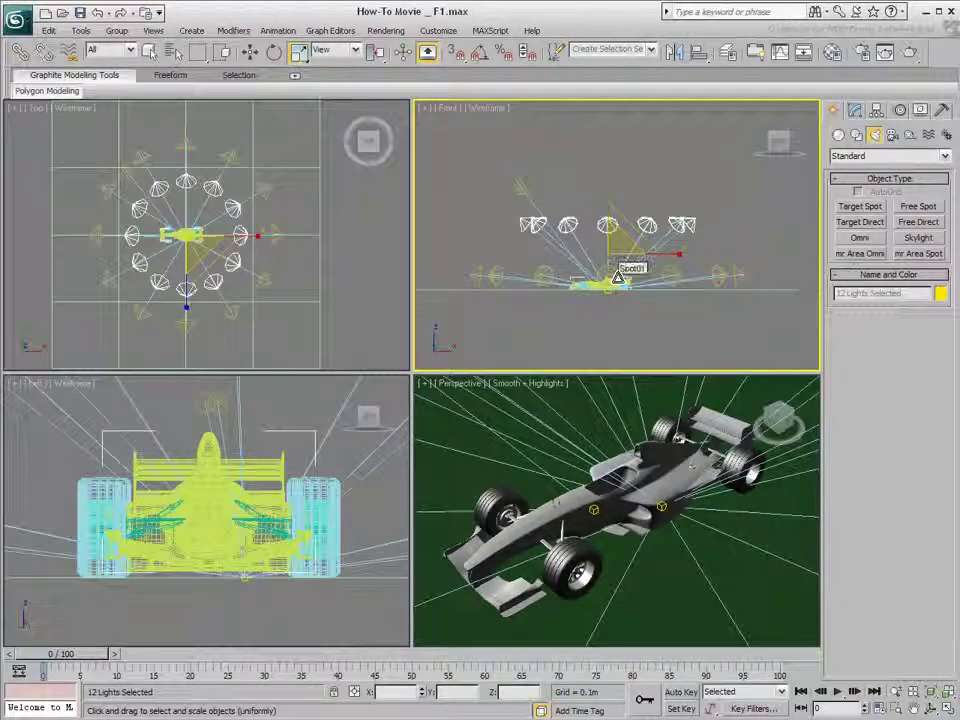
mouse_move(647, 329)
middle_mouse_down()
mouse_move(658, 336)
mouse_move(646, 338)
middle_mouse_up()
Clone the second ring of spotlights upward in the Front view as instances to form a third ring.
right_click(613, 255)
left_click(635, 271)
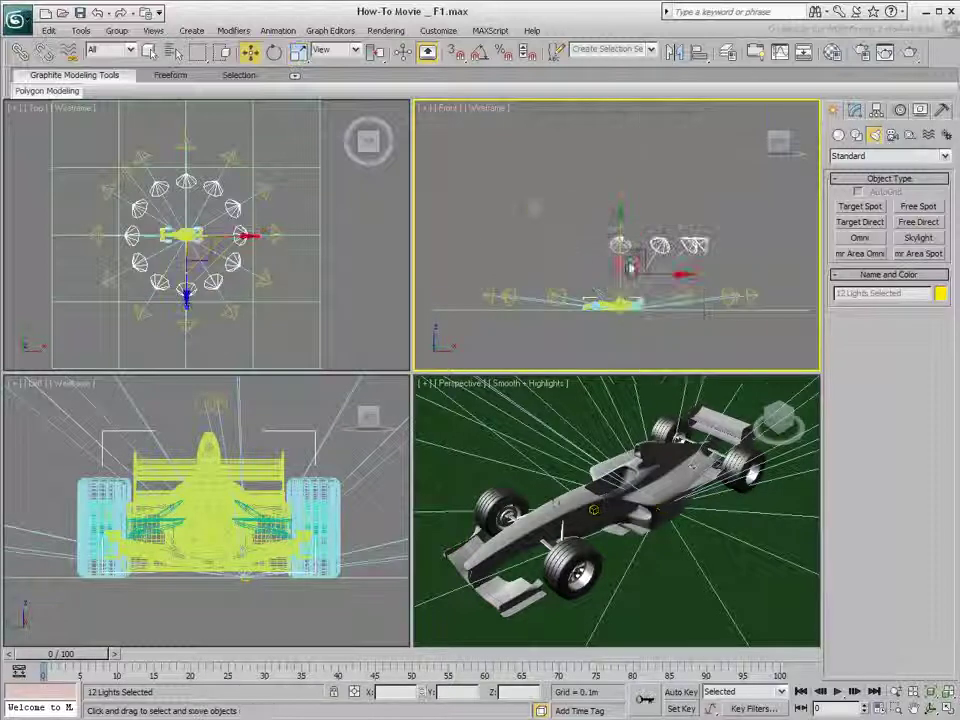
mouse_move(620, 225)
left_mouse_down()
mouse_move(622, 172)
mouse_move(620, 188)
left_mouse_up()
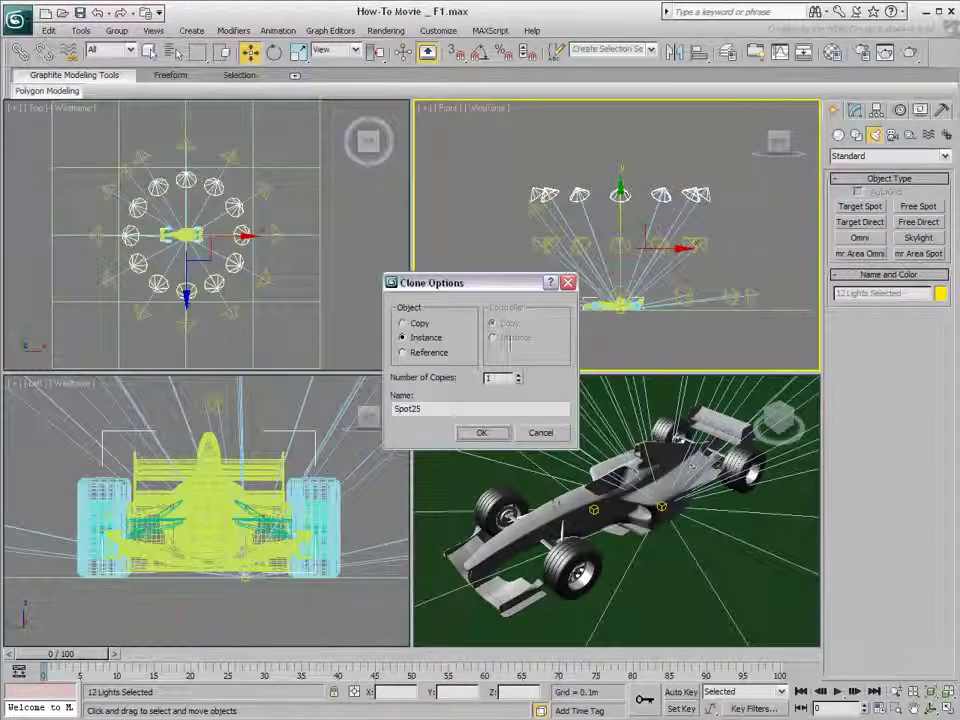
left_click(481, 432)
Scale the third ring of spotlights down uniformly into a tight circle and move it up to cap the light dome.
right_click(640, 248)
left_click(665, 283)
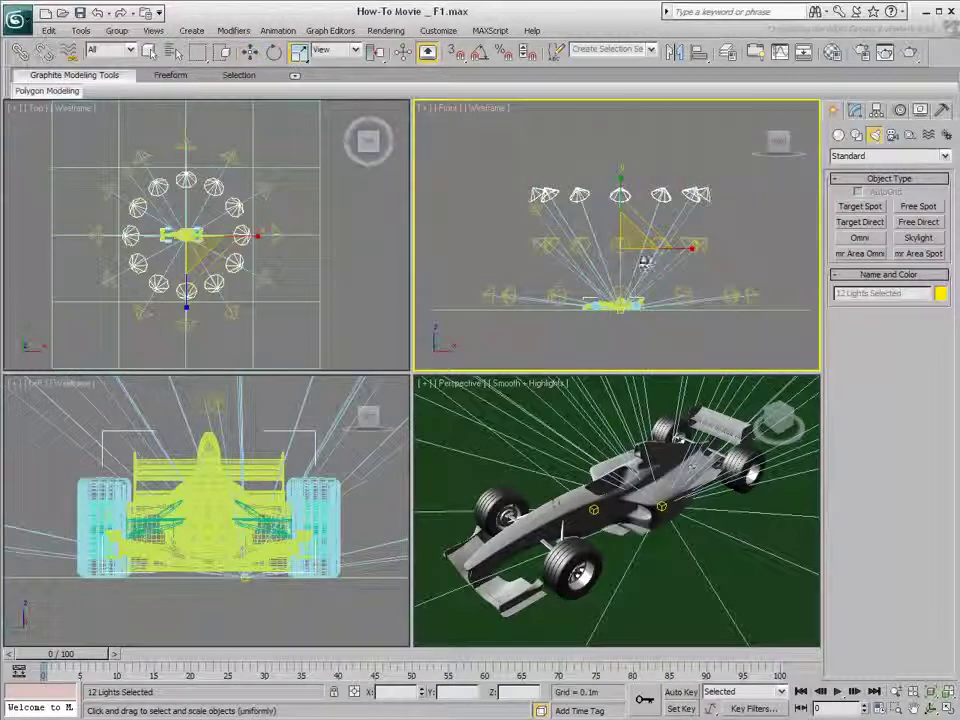
left_click_drag(630, 300, 622, 355)
left_click_drag(637, 253, 638, 280)
right_click(638, 280)
left_click(648, 283)
left_click_drag(621, 214, 621, 183)
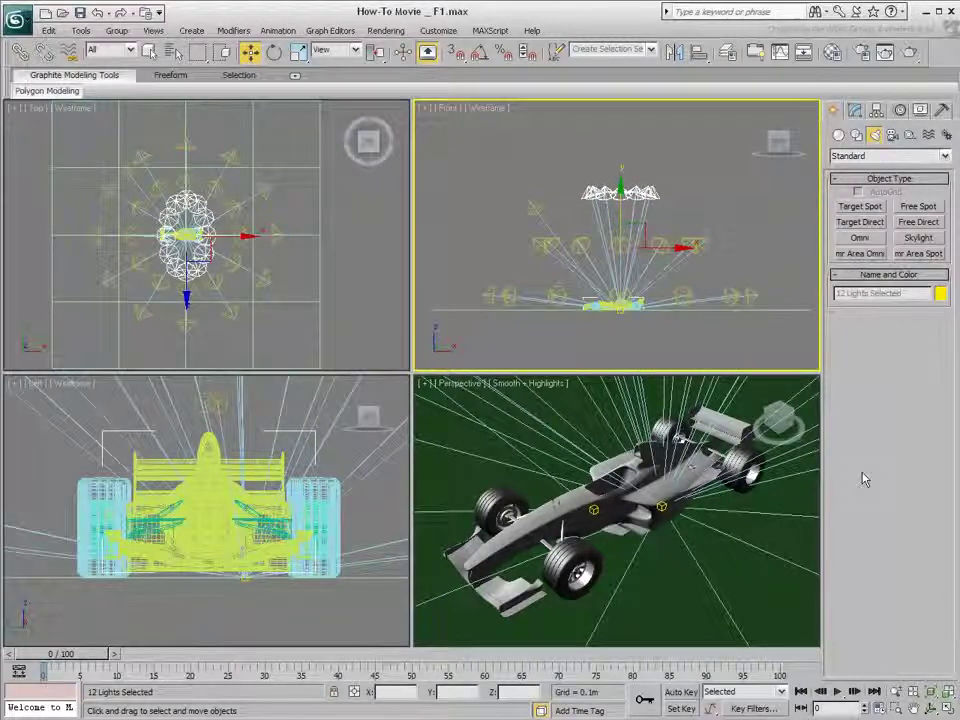
Render the Perspective view to check the car lit by the full dome of spotlights.
right_click(695, 522)
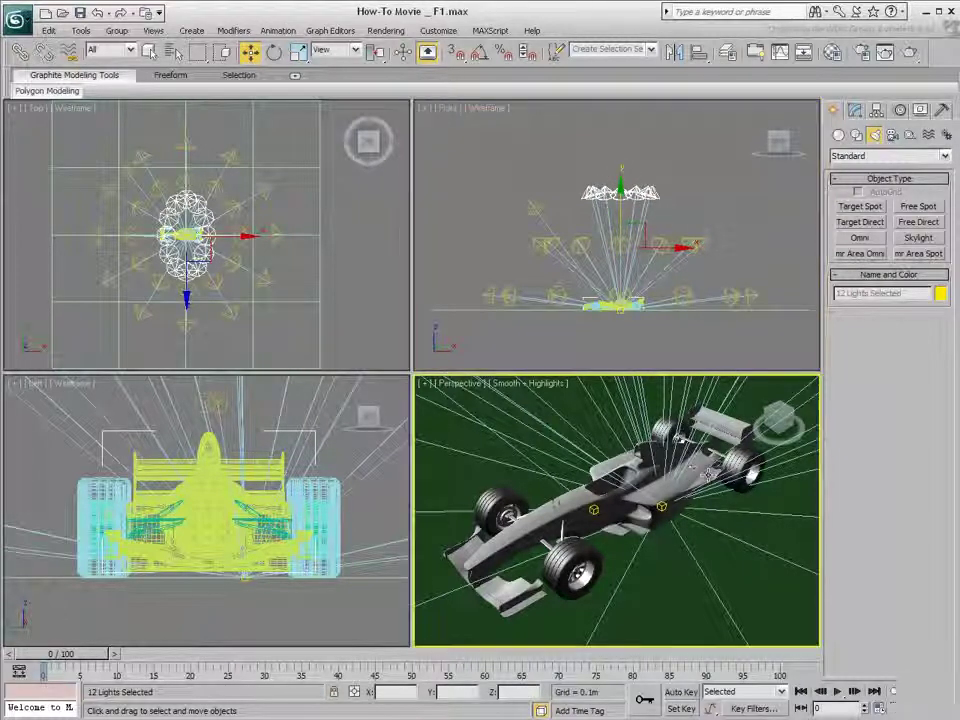
left_click(885, 52)
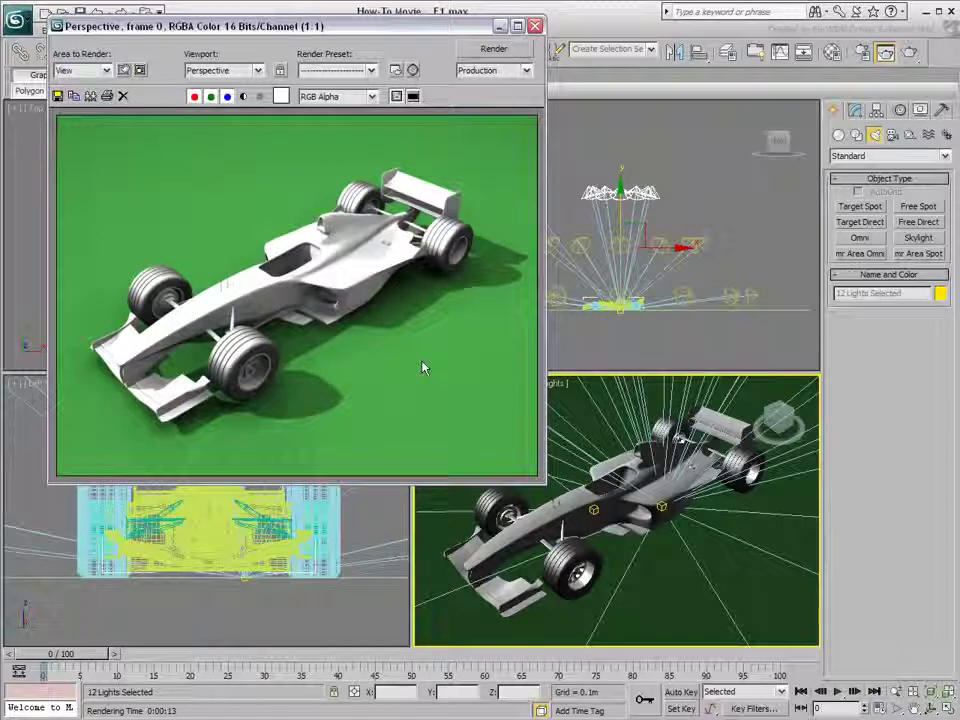
Select a spotlight in the middle ring and set the intensity multiplier of the instanced lights to 0.08.
left_click(706, 244)
left_click(856, 109)
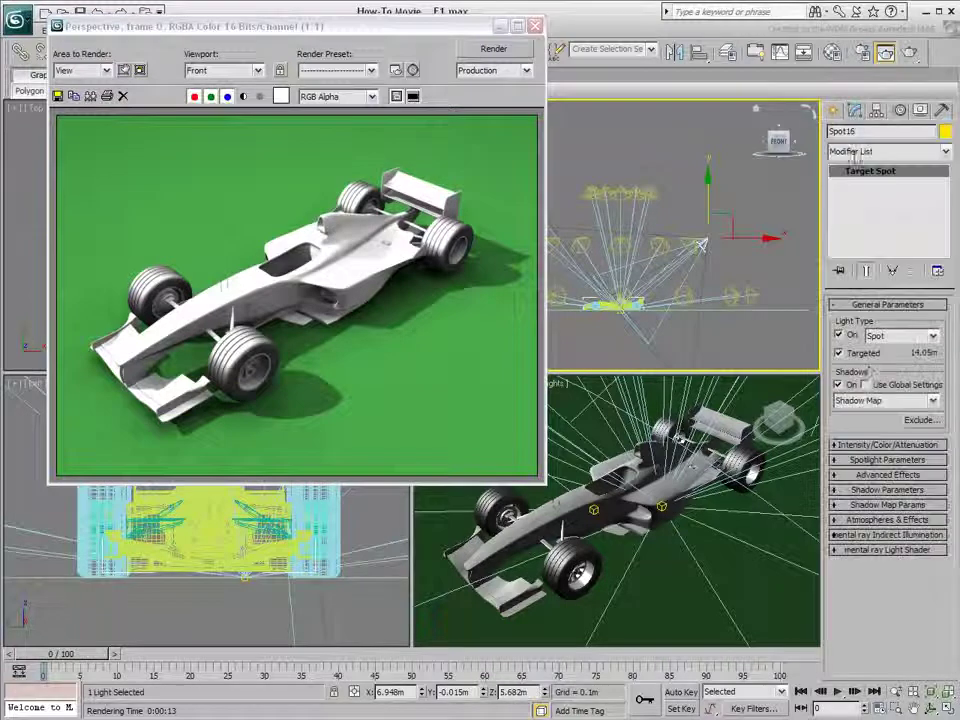
left_click(872, 446)
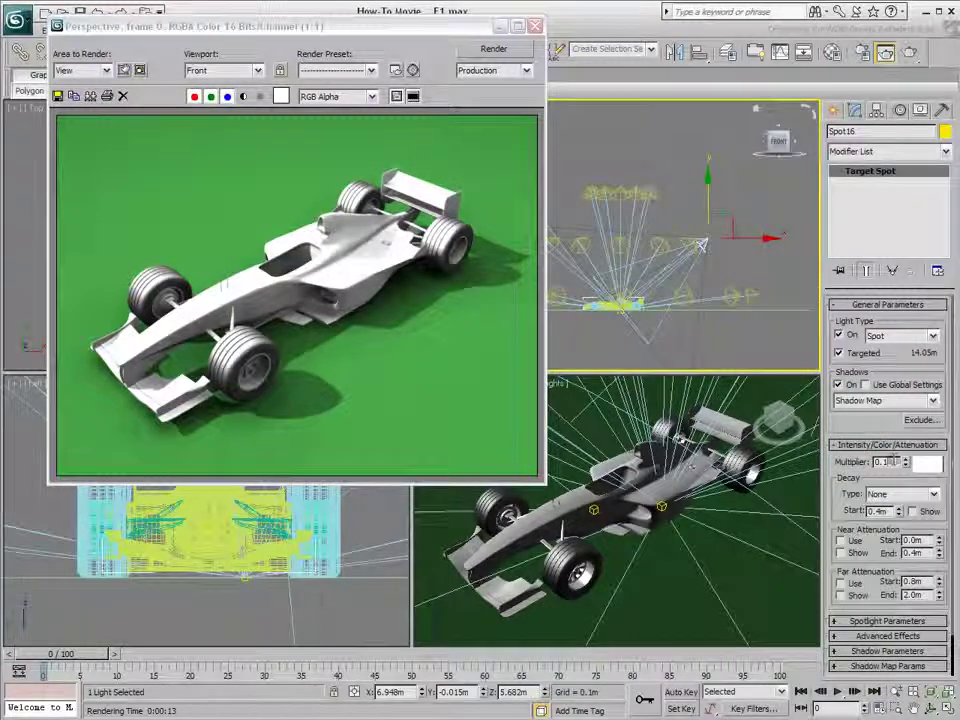
type("0.08")
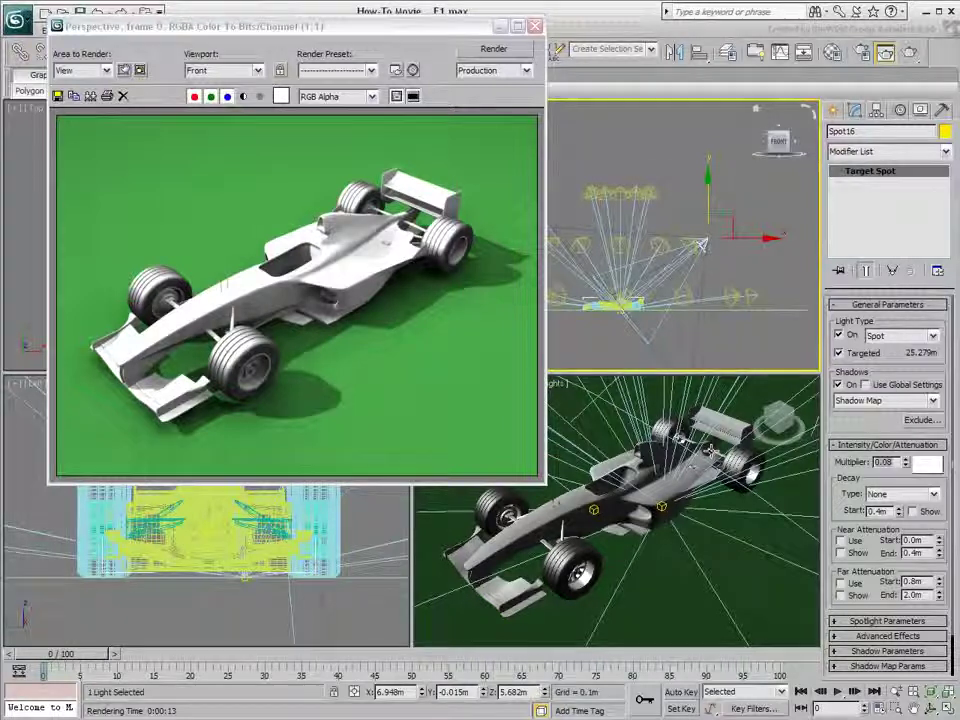
Clone the rendered frame, re-render the Perspective view to compare the two lighting intensities, and close both render windows.
left_click(665, 510)
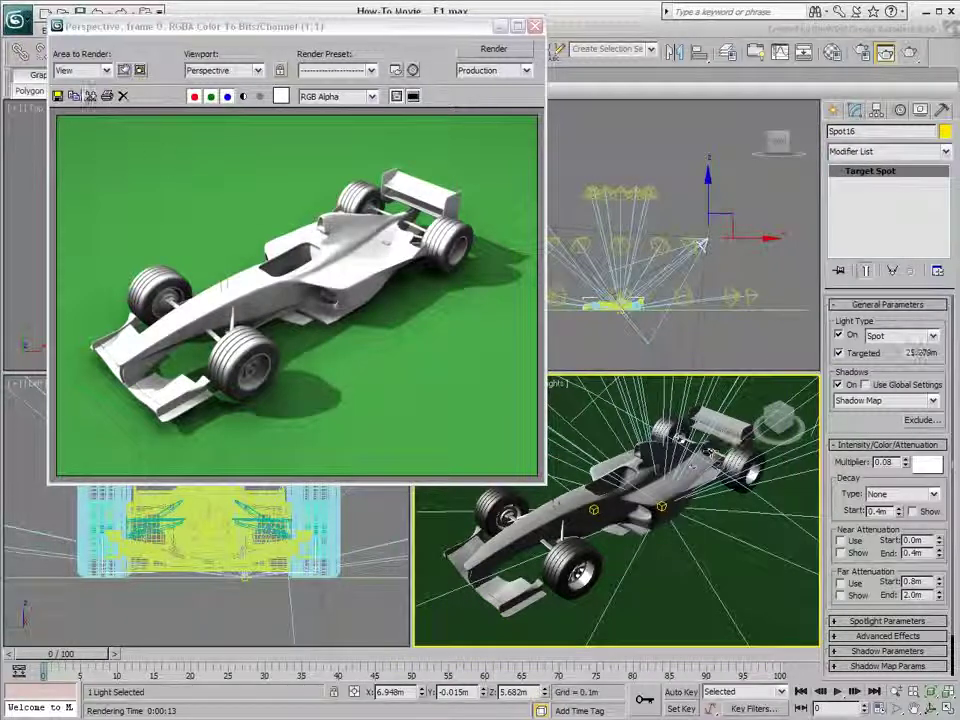
left_click(90, 96)
mouse_move(955, 205)
left_mouse_down()
mouse_move(600, 222)
mouse_move(625, 280)
left_mouse_up()
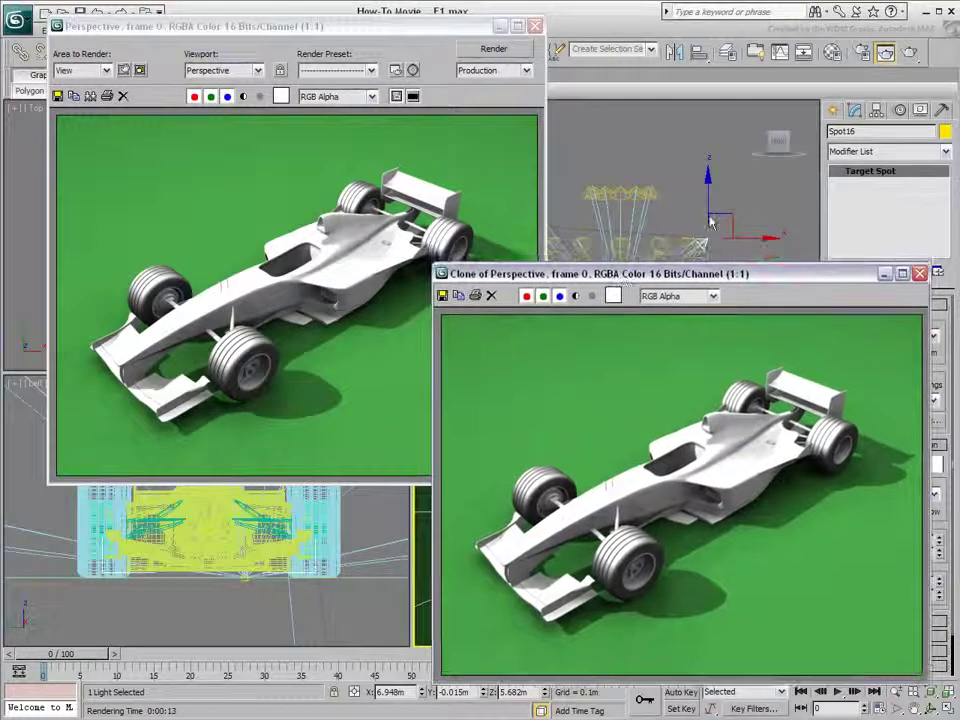
left_click(886, 52)
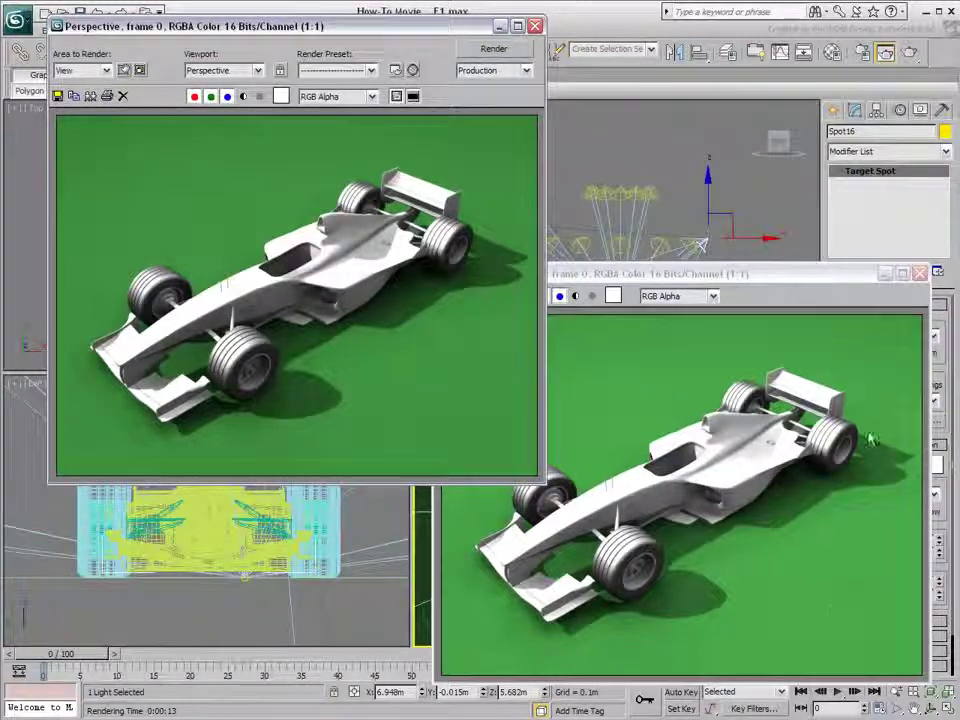
left_click(919, 272)
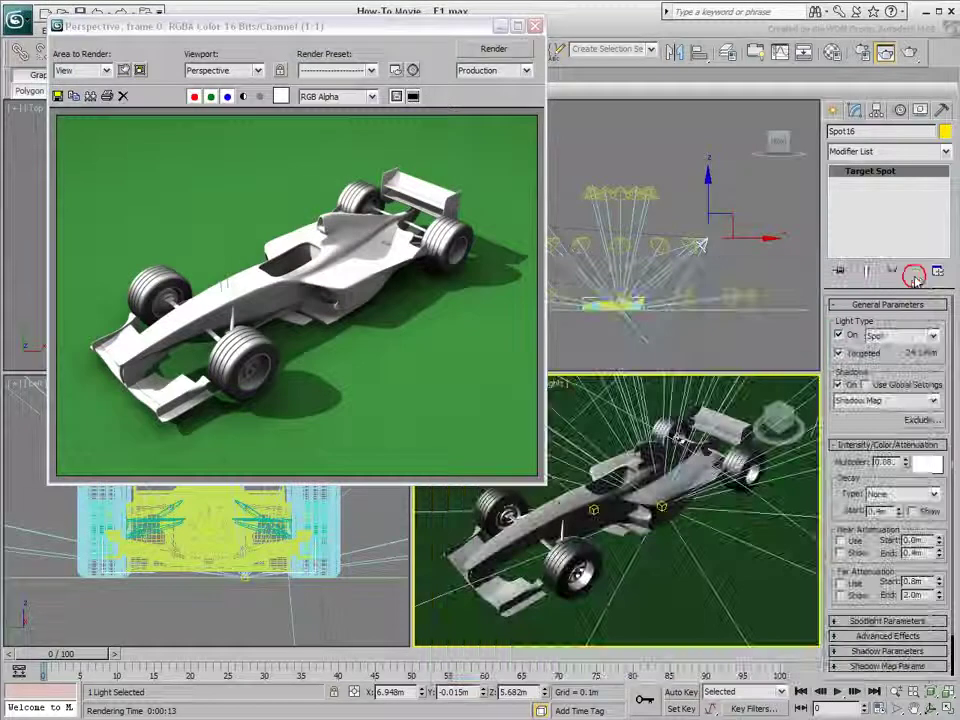
left_click(535, 26)
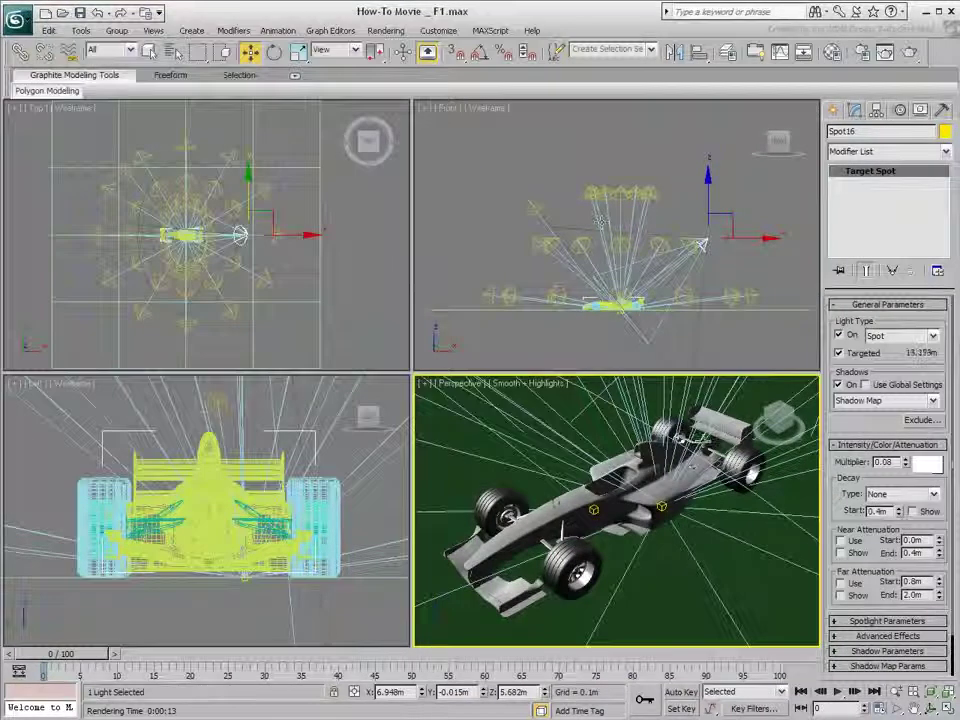
Delete all the dome spotlights, Spot01 to Spot36, together with their targets.
key("h")
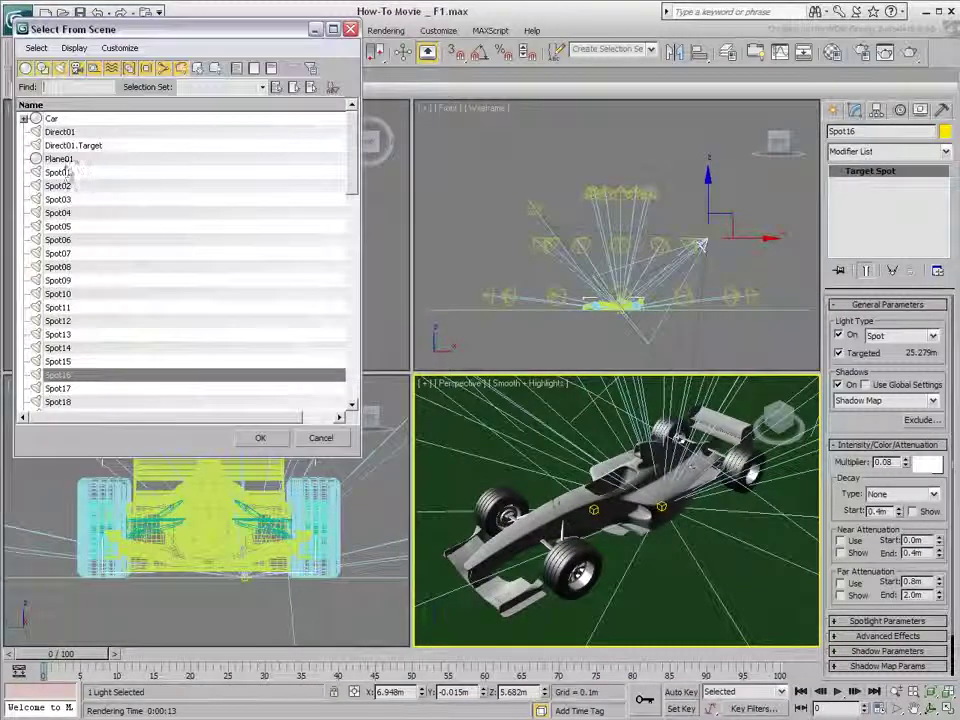
left_click_drag(62, 172, 86, 426)
left_click(260, 438)
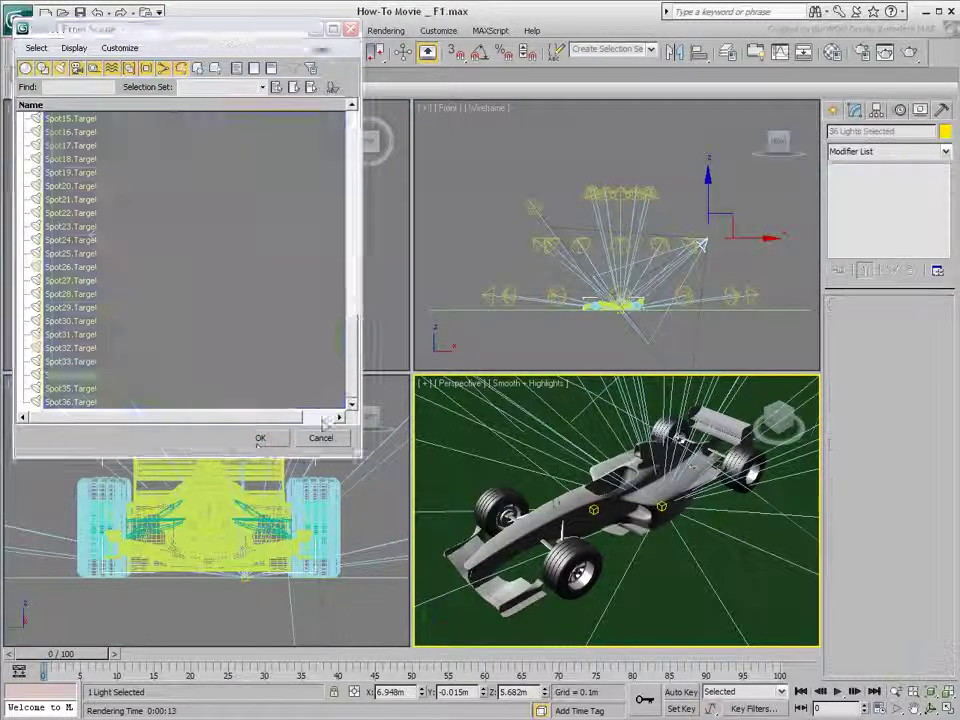
key("Delete")
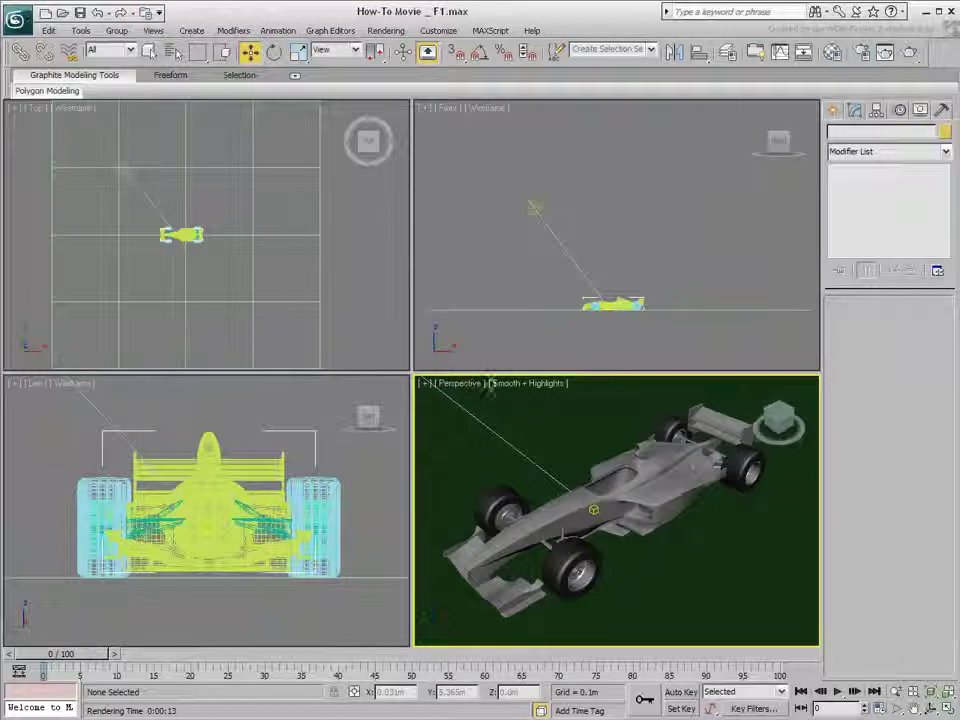
Create a Skylight in the Top view, on the ground beyond the rear of the car.
left_click(835, 111)
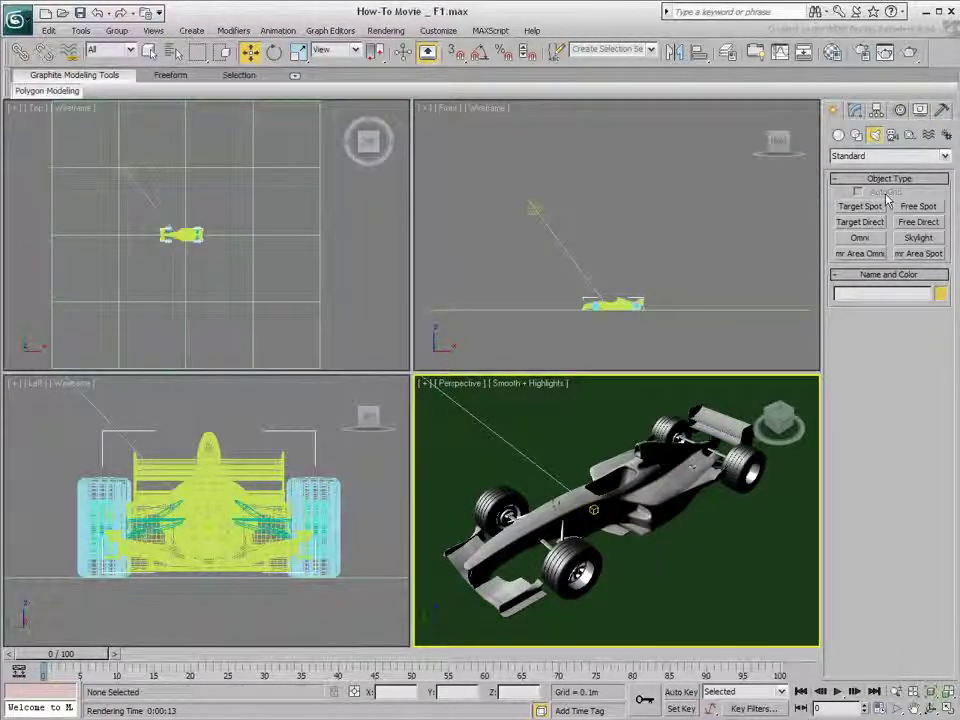
left_click(918, 238)
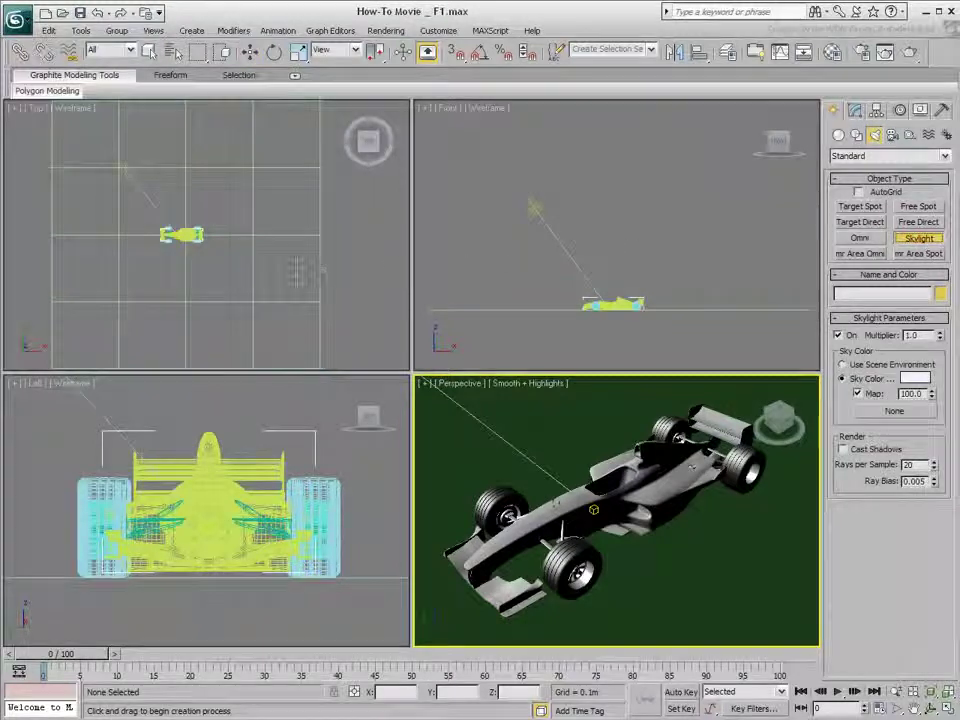
left_click(279, 258)
Render the Perspective view to check the car lit by the skylight, and close the rendered frame.
right_click(590, 504)
key("shift+q")
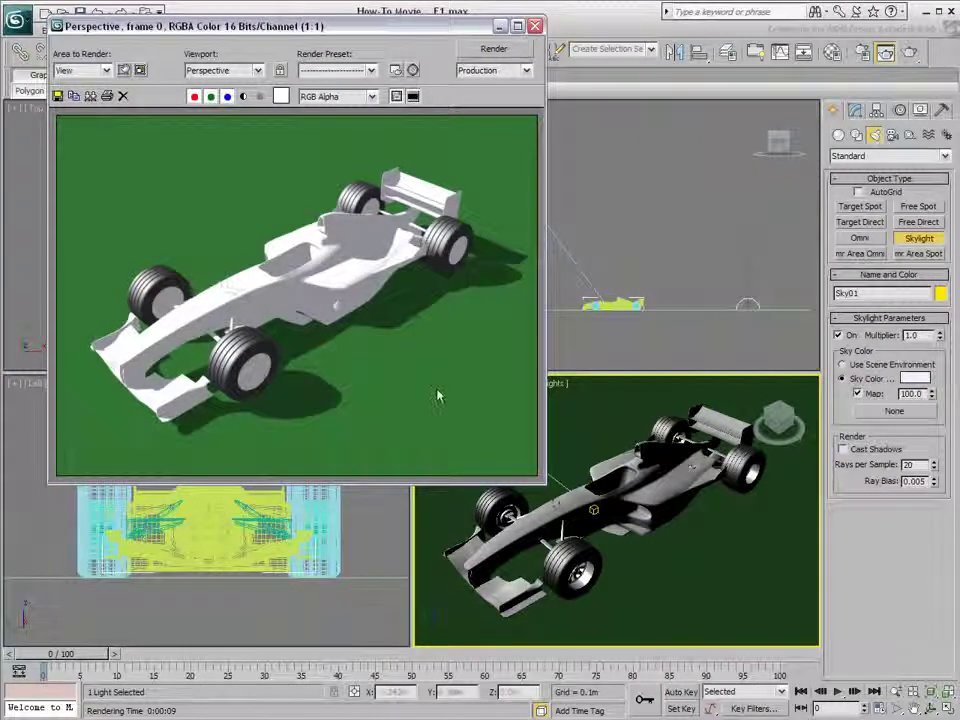
left_click(535, 25)
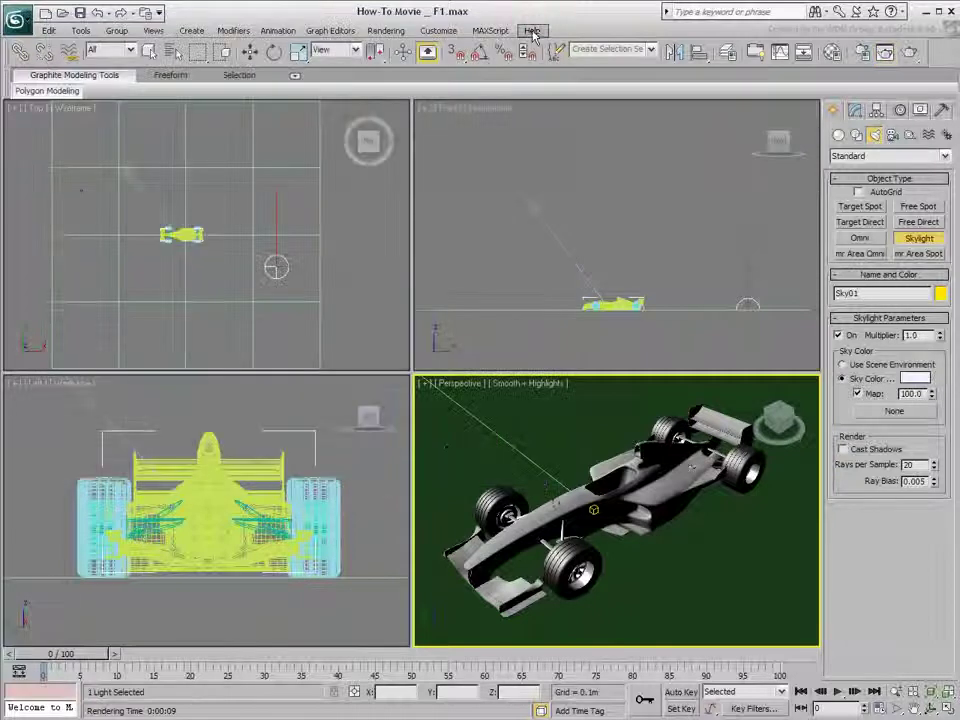
Open the render settings and choose Light Tracer as the advanced lighting plug-in.
left_click(861, 53)
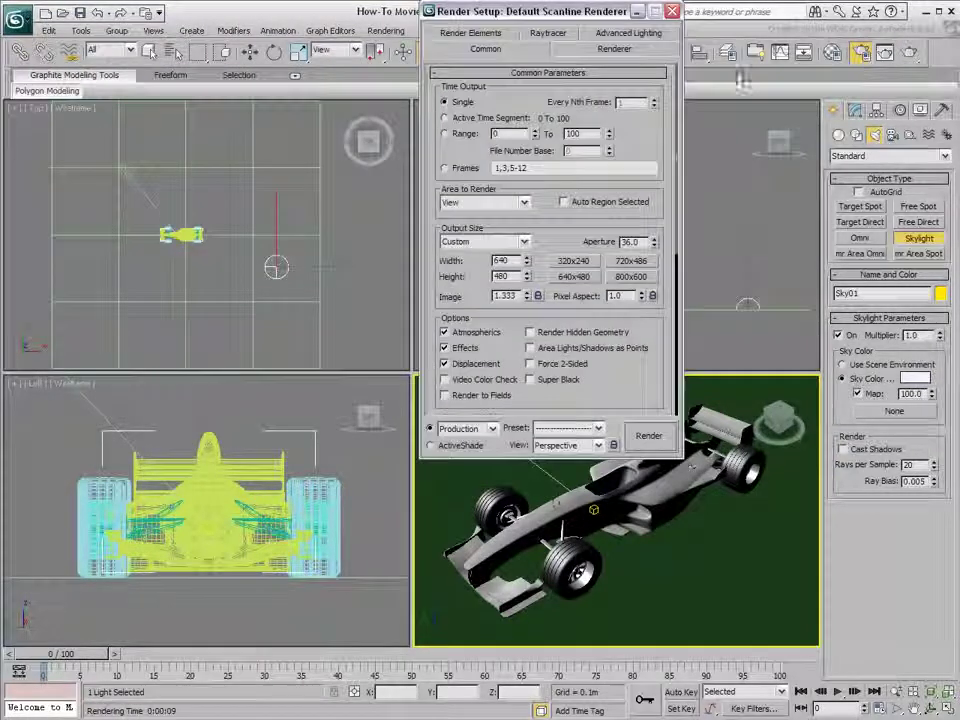
left_click_drag(586, 18, 263, 136)
left_click(305, 150)
left_click(210, 214)
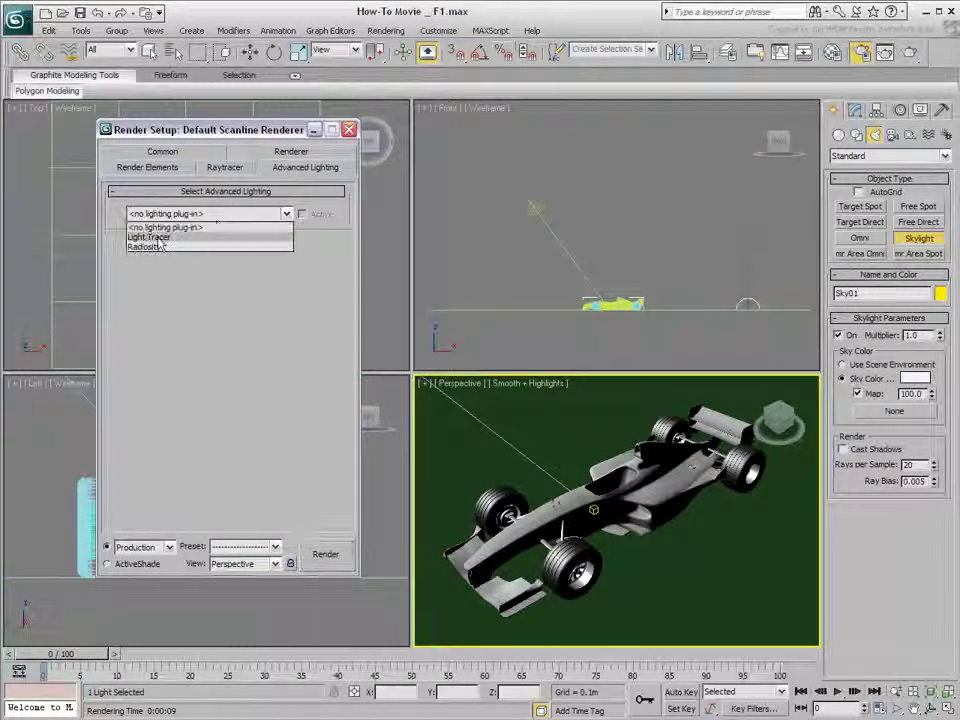
left_click(165, 238)
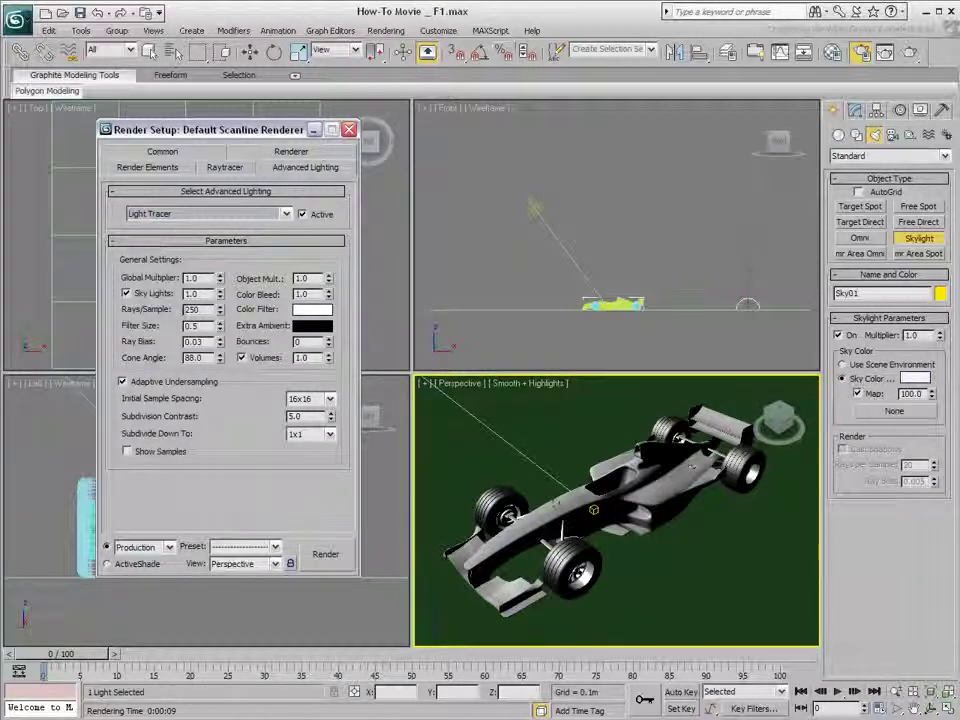
Set the Light Tracer to 50 rays per sample, color bleed 3.0 and 2 bounces, and render the Perspective view.
left_click_drag(203, 311, 168, 313)
type("2")
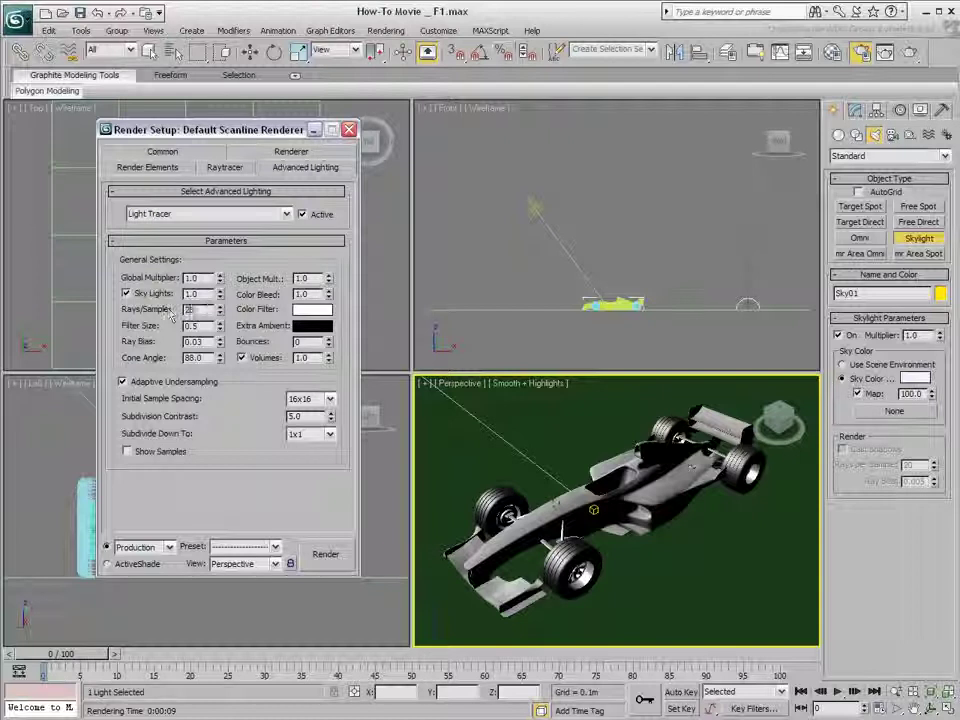
type("50")
left_click_drag(312, 295, 271, 297)
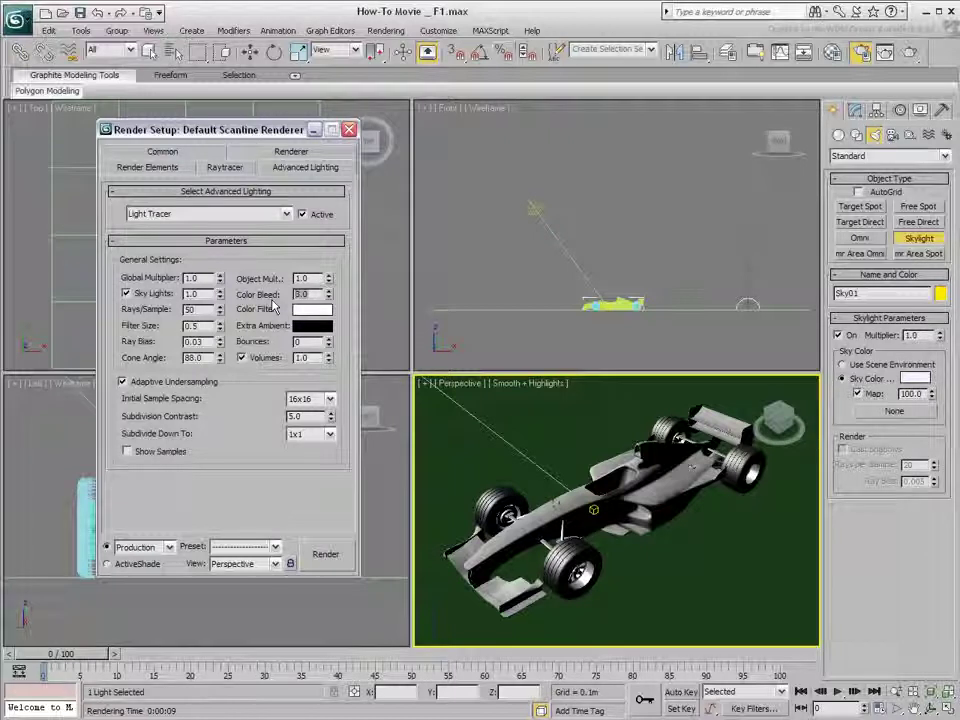
double_click(305, 341)
type("2")
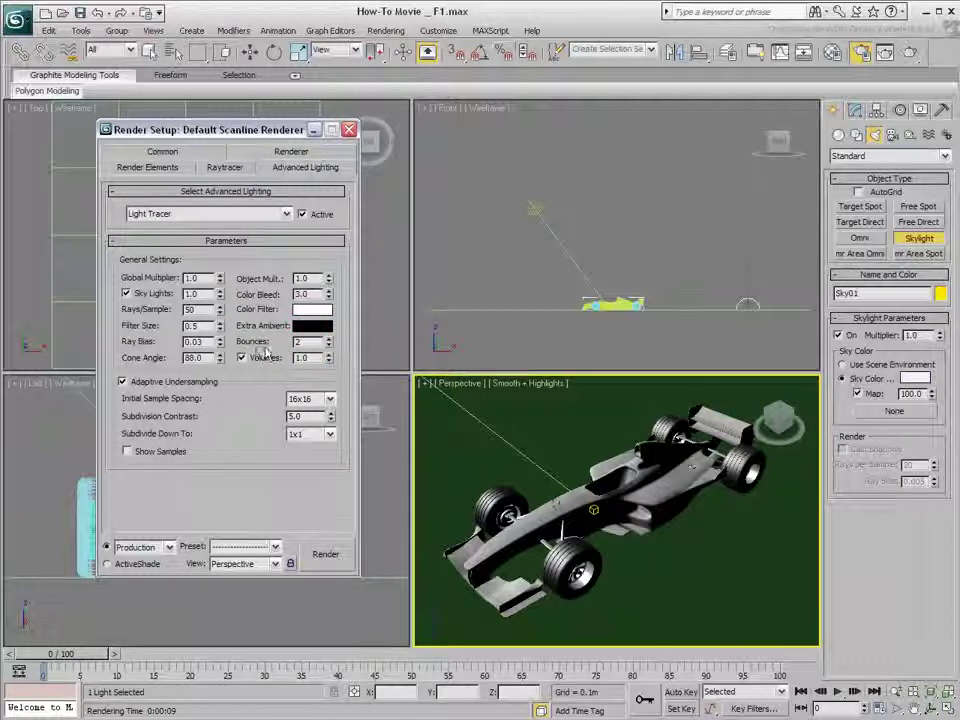
left_click(909, 53)
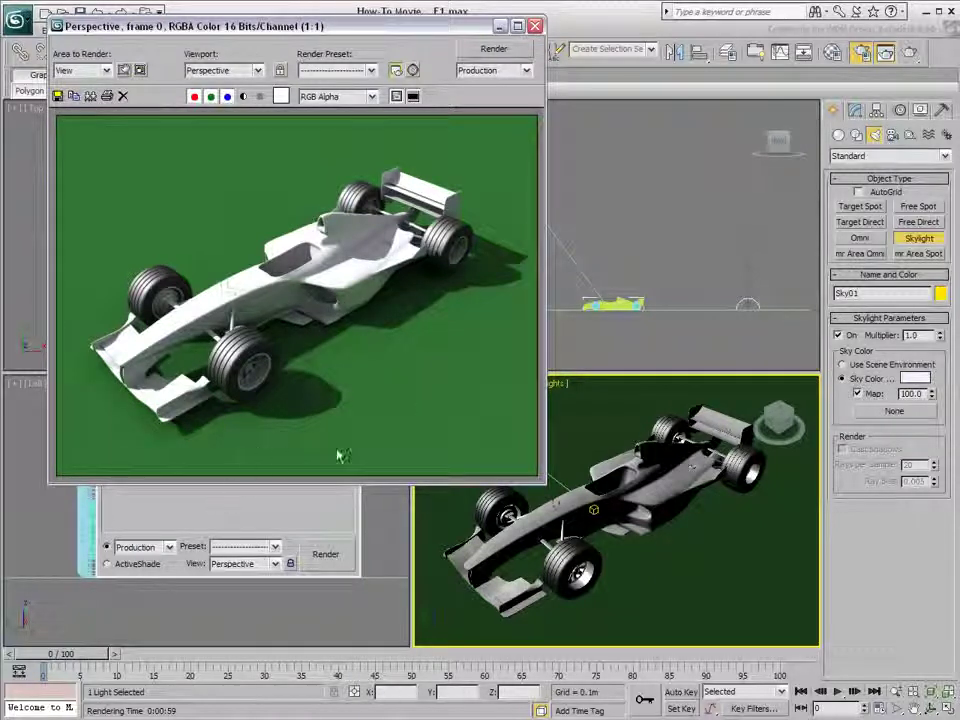
Raise the Light Tracer quality to 150 rays per sample with filter size 1.0, and render the Perspective view again.
left_click(210, 504)
left_click_drag(200, 310, 164, 314)
type("150")
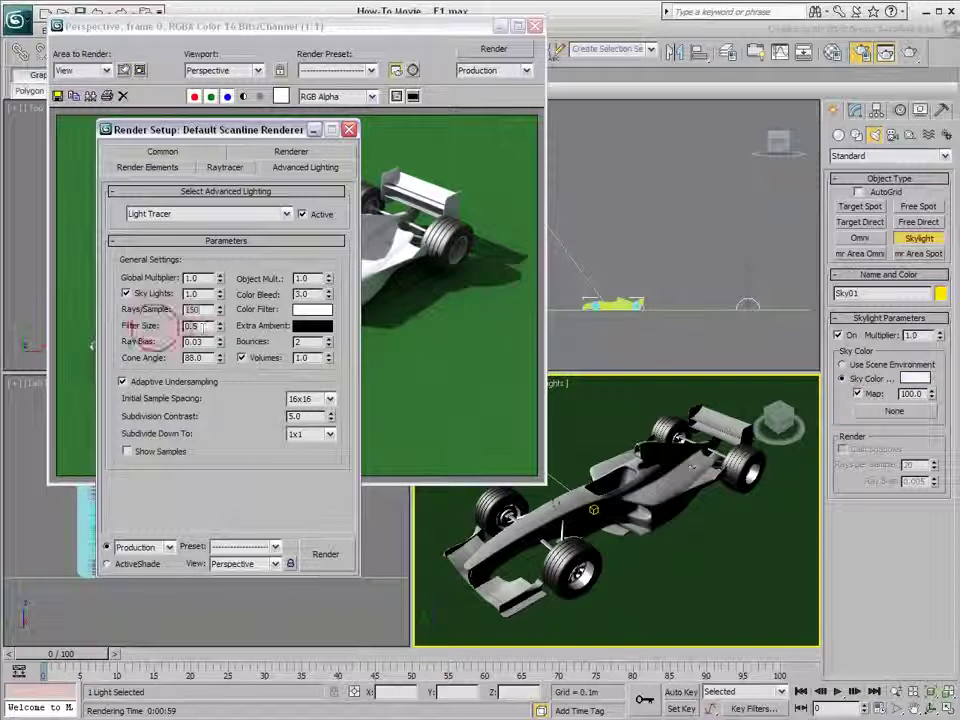
type("3")
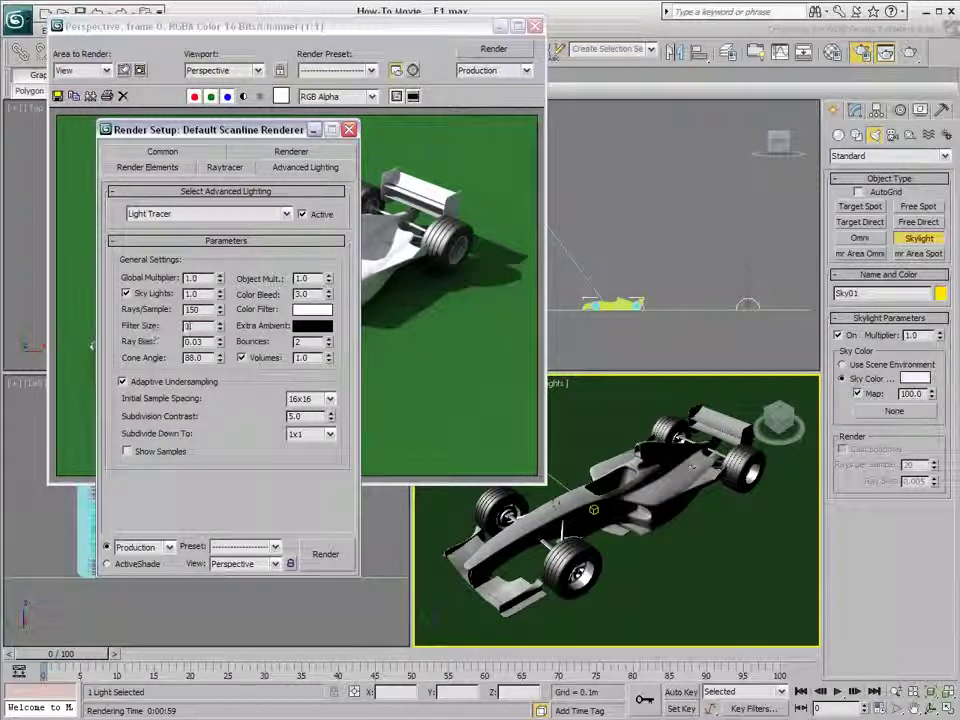
key("Return")
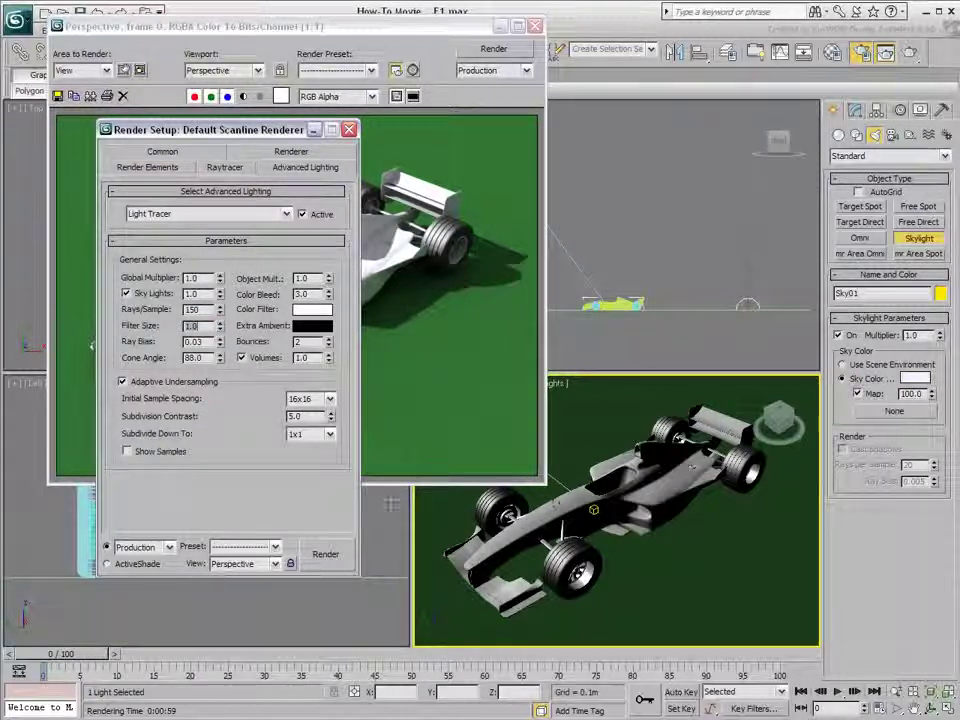
left_click(324, 556)
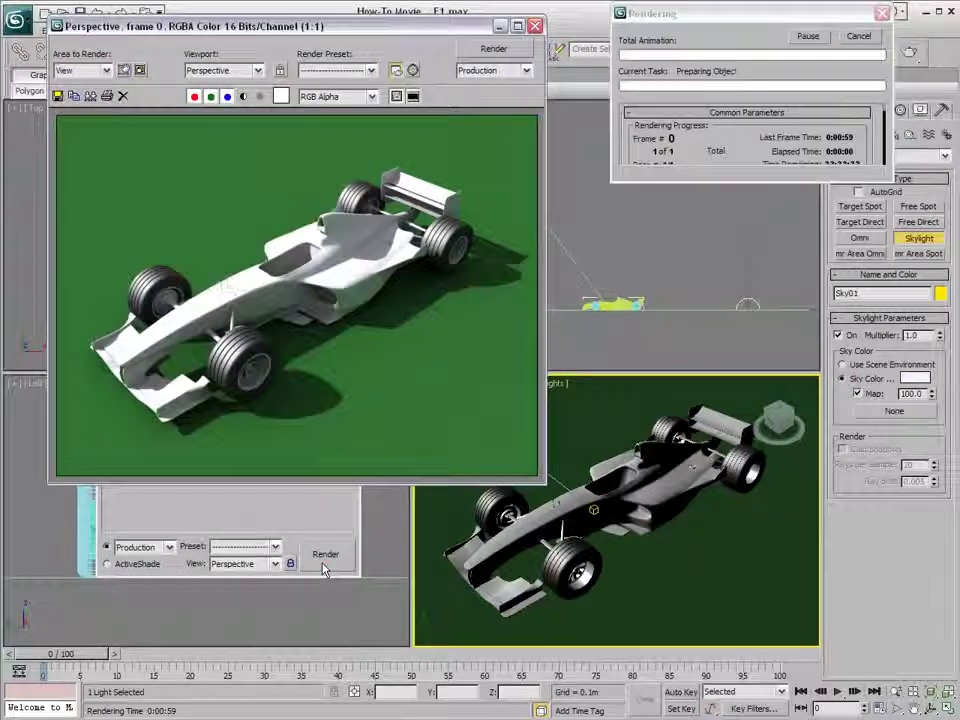